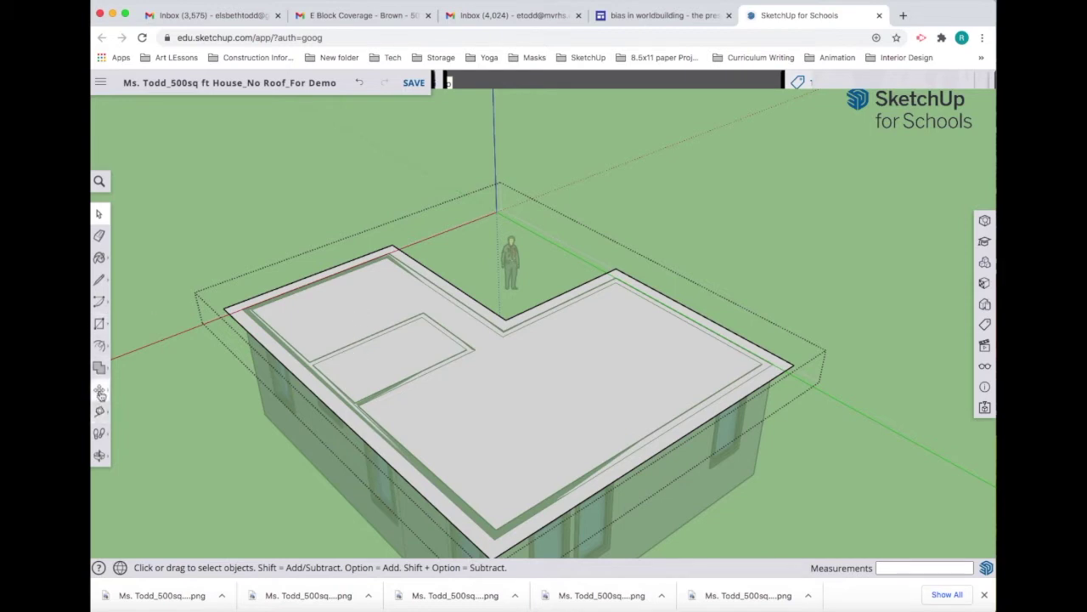
- Push/Pull the L-shaped roof face to make a 6" thick slab
{"action": "left_click", "coordinate": [102, 326]}
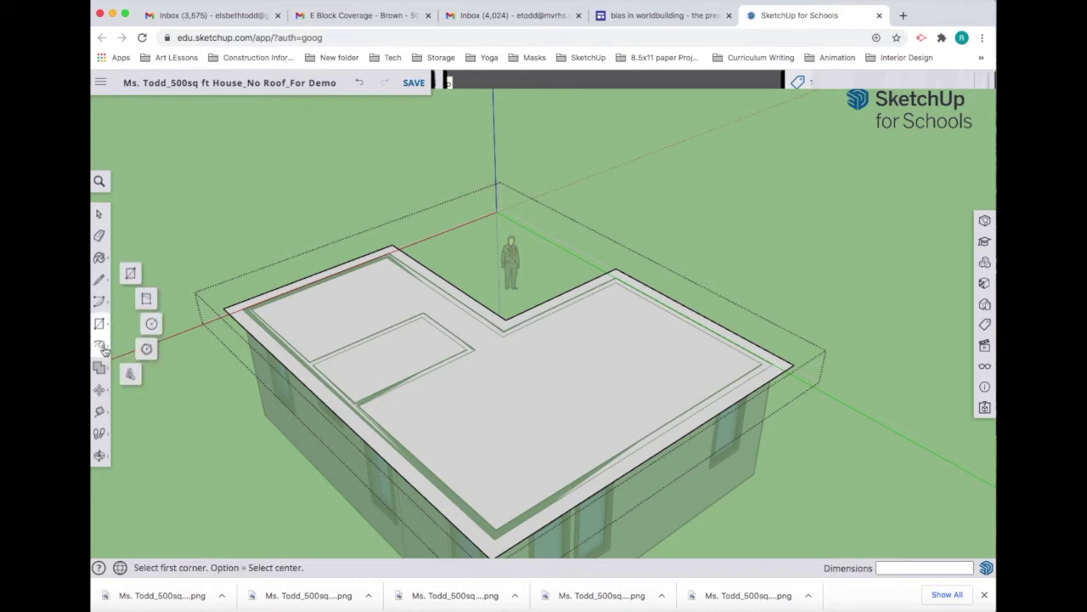
{"action": "left_click", "coordinate": [101, 349]}
{"action": "key", "text": "p"}
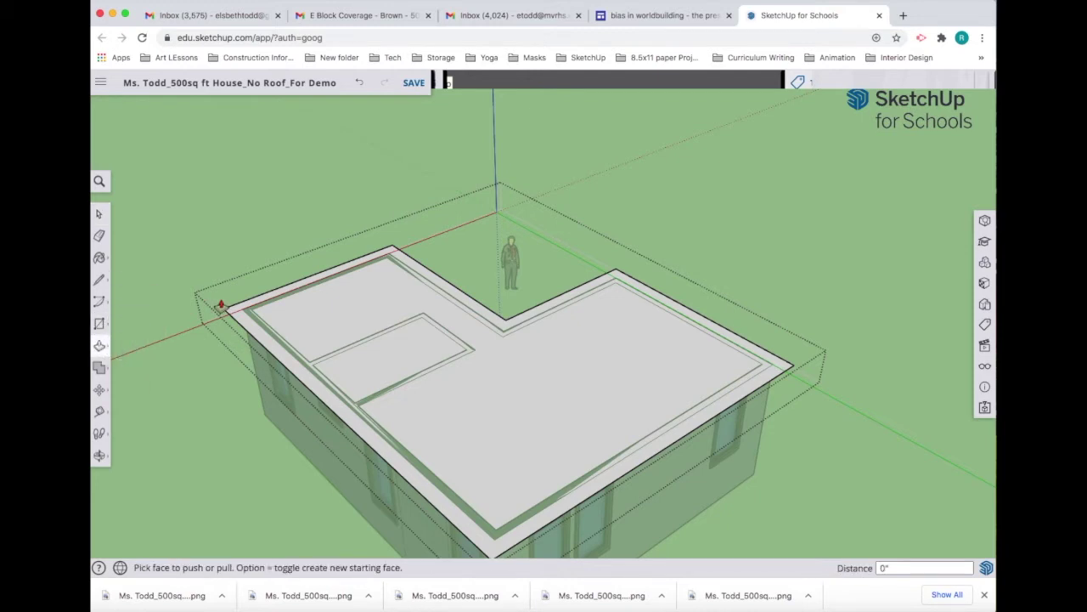
{"action": "left_click", "coordinate": [371, 321]}
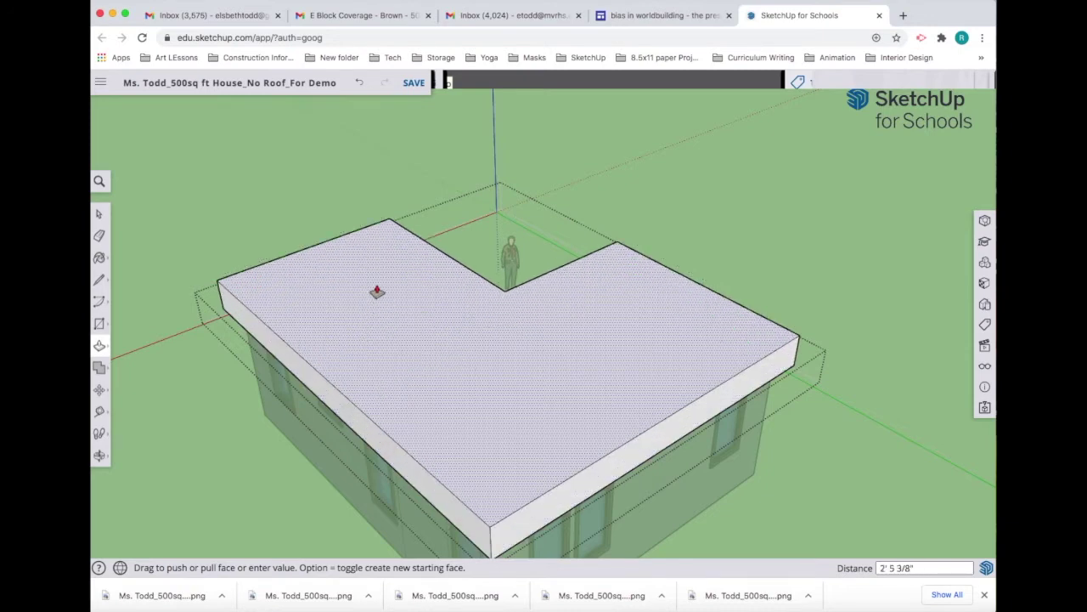
{"action": "type", "text": "6"}
{"action": "key", "text": "Return"}
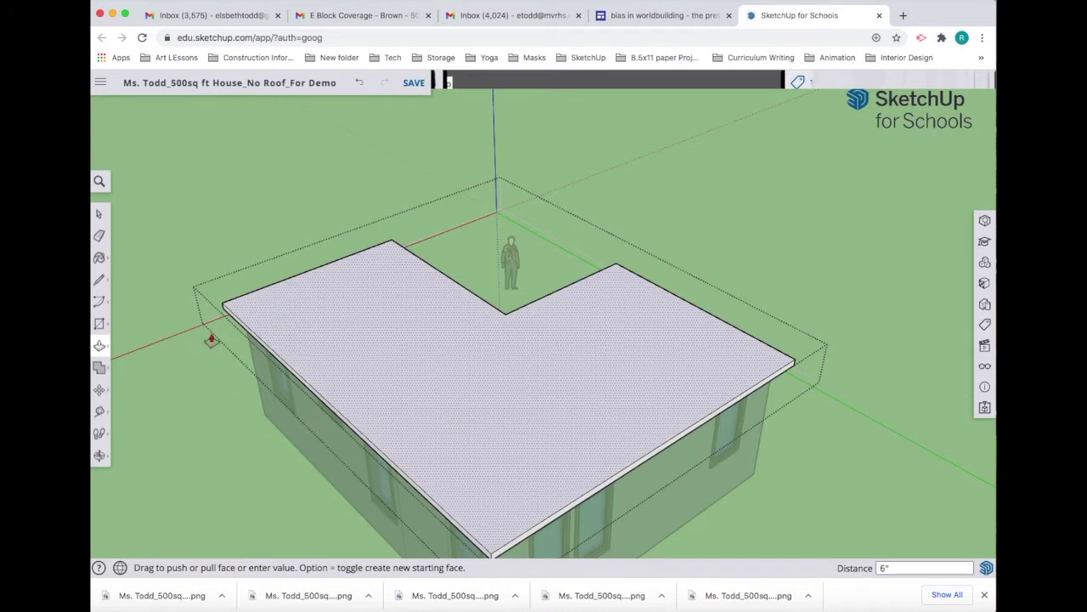
- Draw ridge lines from the back-edge midpoint to the front edge, and from the right wing's midpoint to it
{"action": "left_click", "coordinate": [99, 283]}
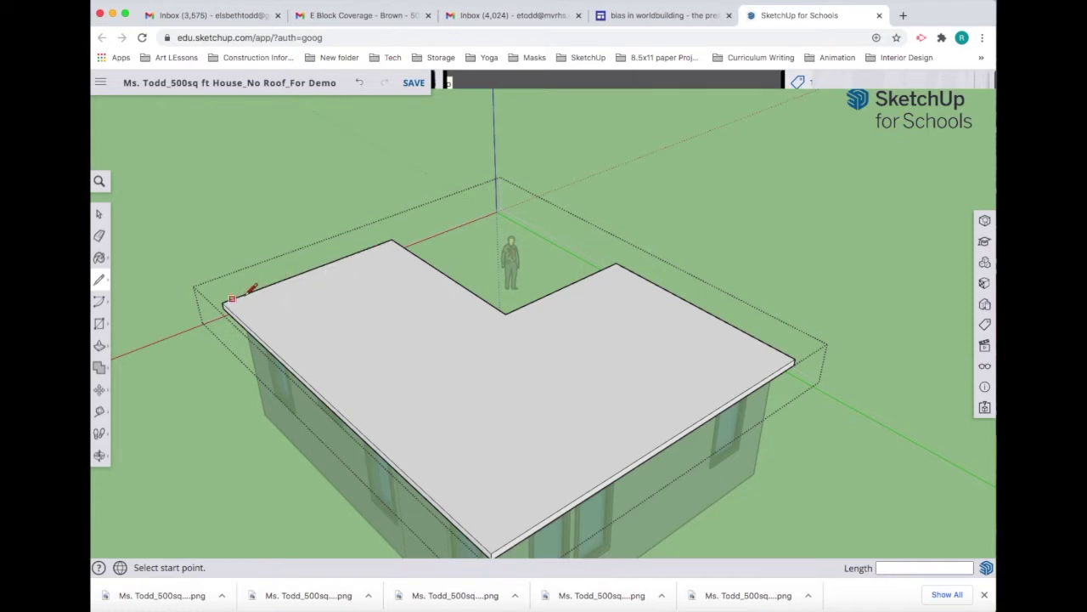
{"action": "left_click", "coordinate": [311, 269]}
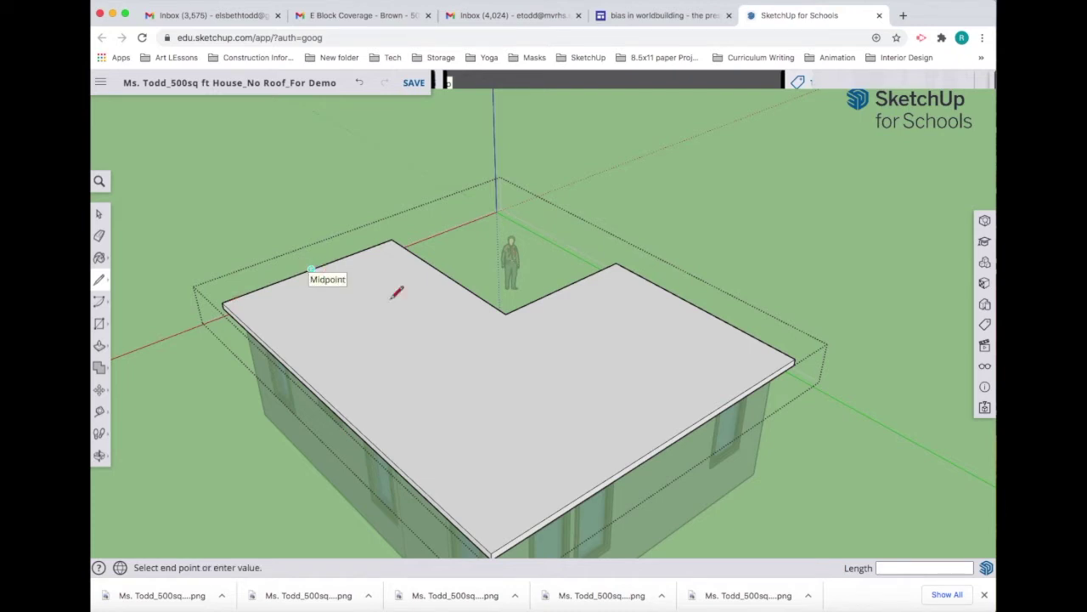
{"action": "left_click", "coordinate": [596, 486]}
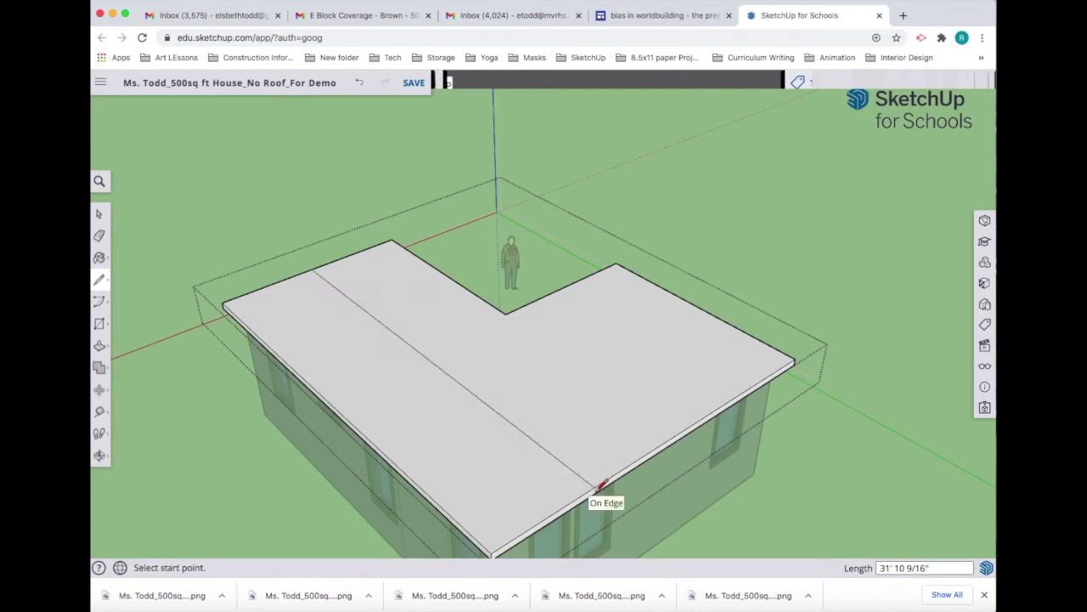
{"action": "left_click", "coordinate": [697, 306]}
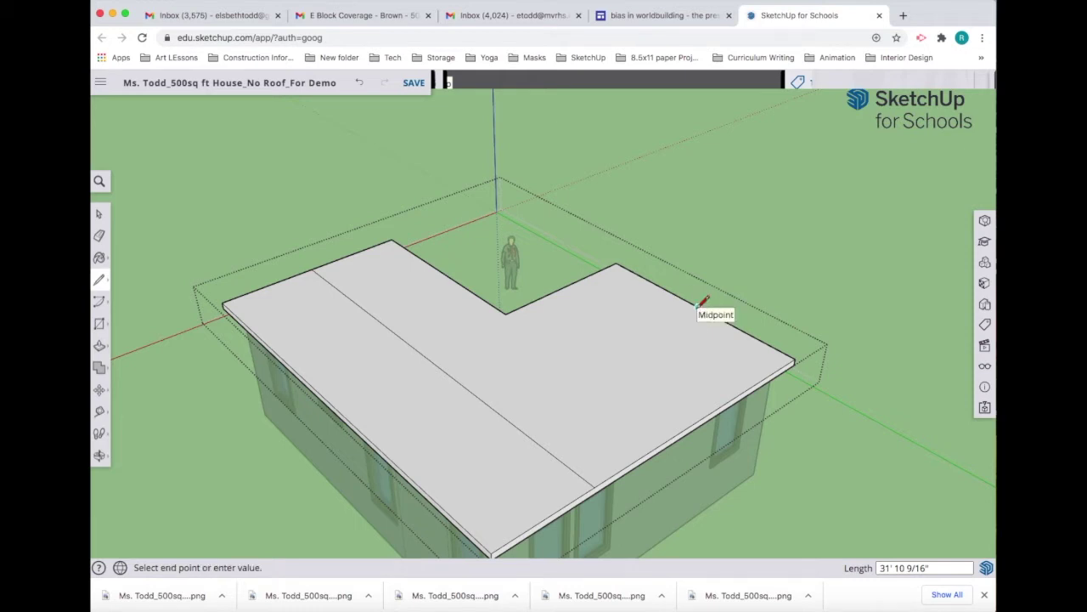
{"action": "left_click", "coordinate": [500, 412]}
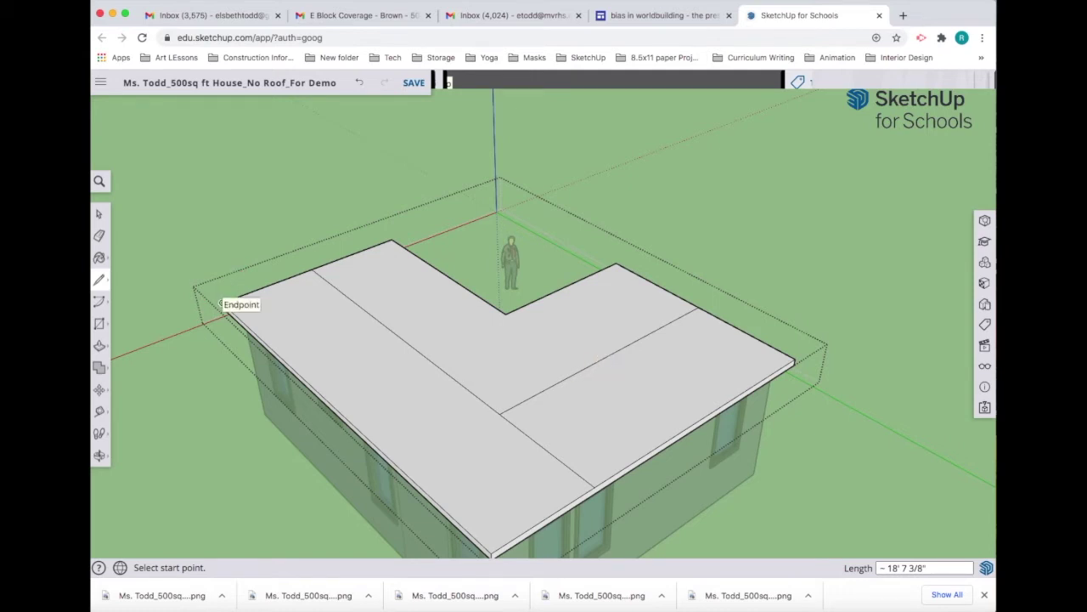
- Place a Tape Measure guide 4' in from the left wing's back edge
{"action": "left_click", "coordinate": [99, 413]}
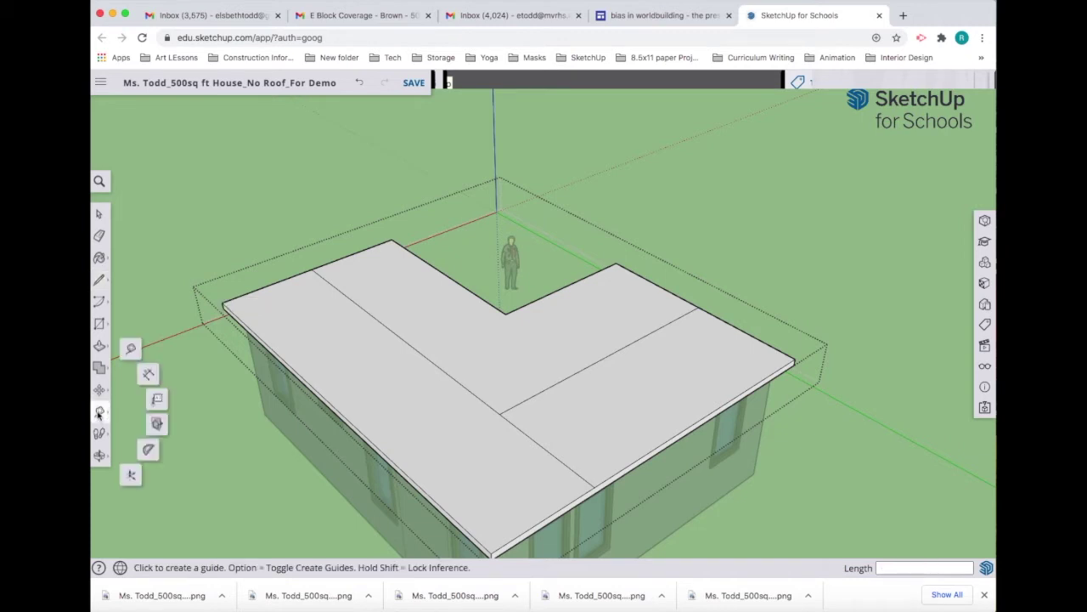
{"action": "left_click", "coordinate": [131, 350]}
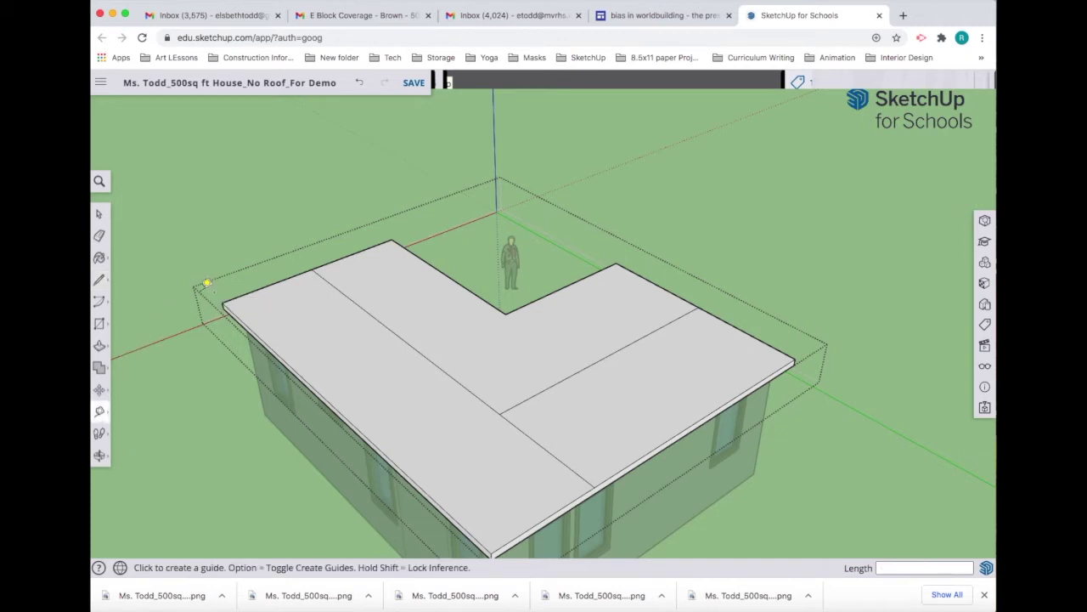
{"action": "left_click", "coordinate": [285, 275]}
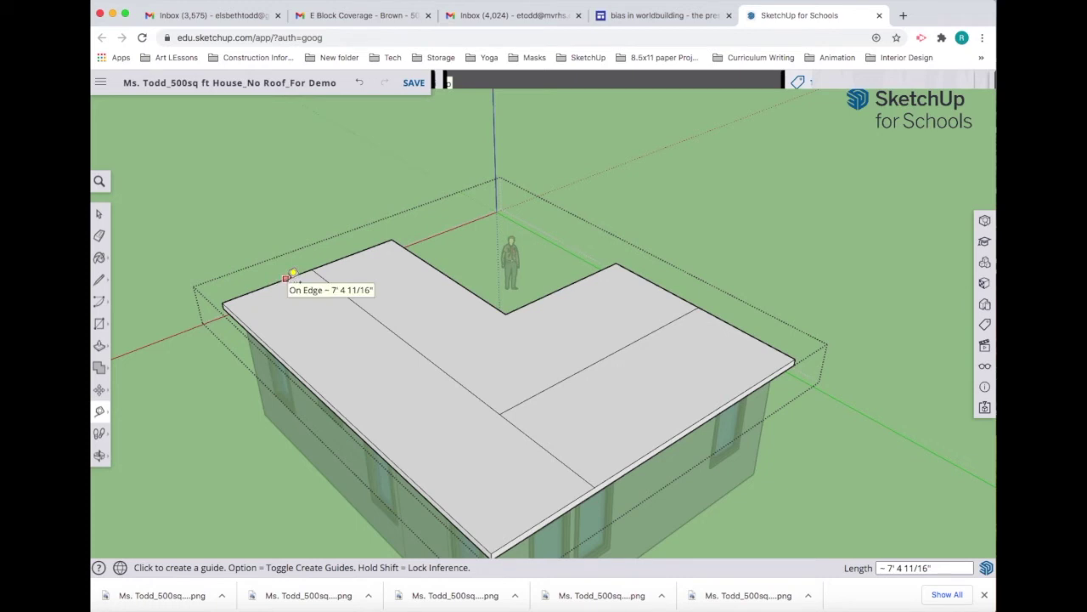
{"action": "left_click", "coordinate": [287, 278]}
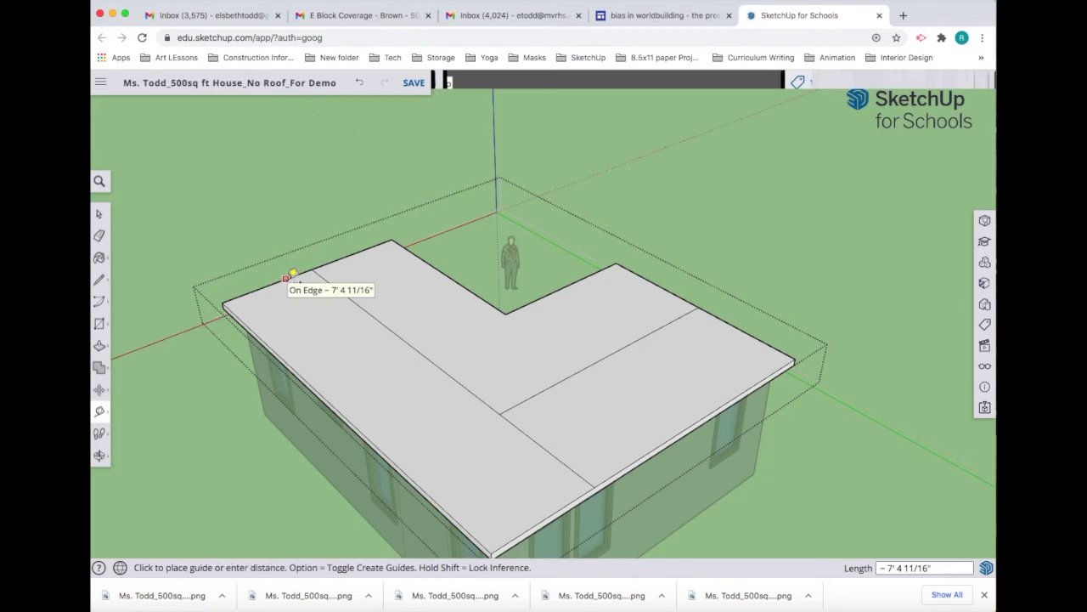
{"action": "left_click", "coordinate": [328, 299]}
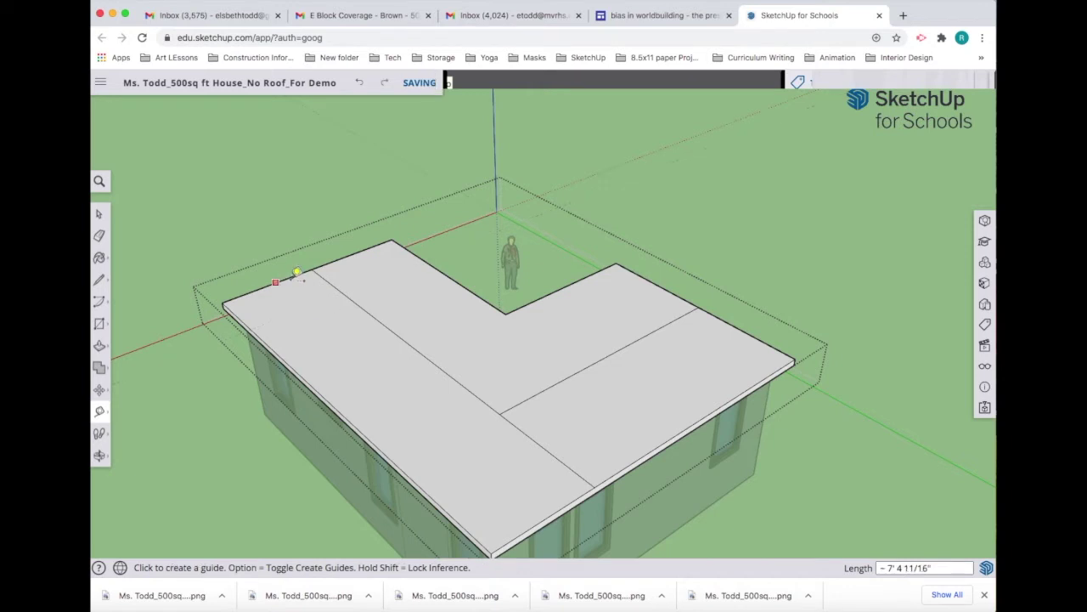
{"action": "left_click", "coordinate": [285, 278]}
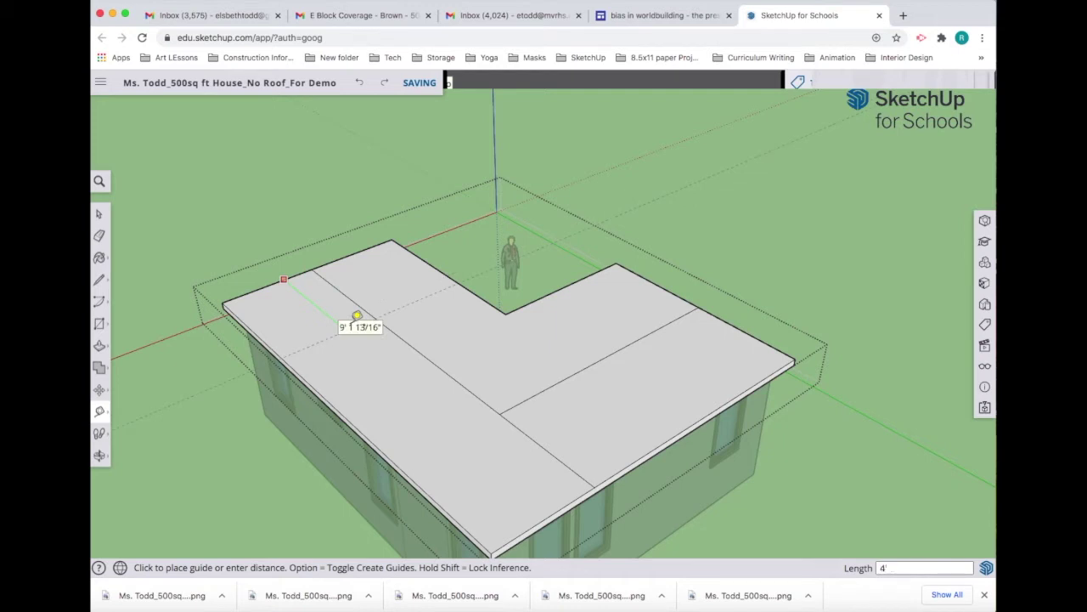
{"action": "type", "text": "4'"}
{"action": "key", "text": "Return"}
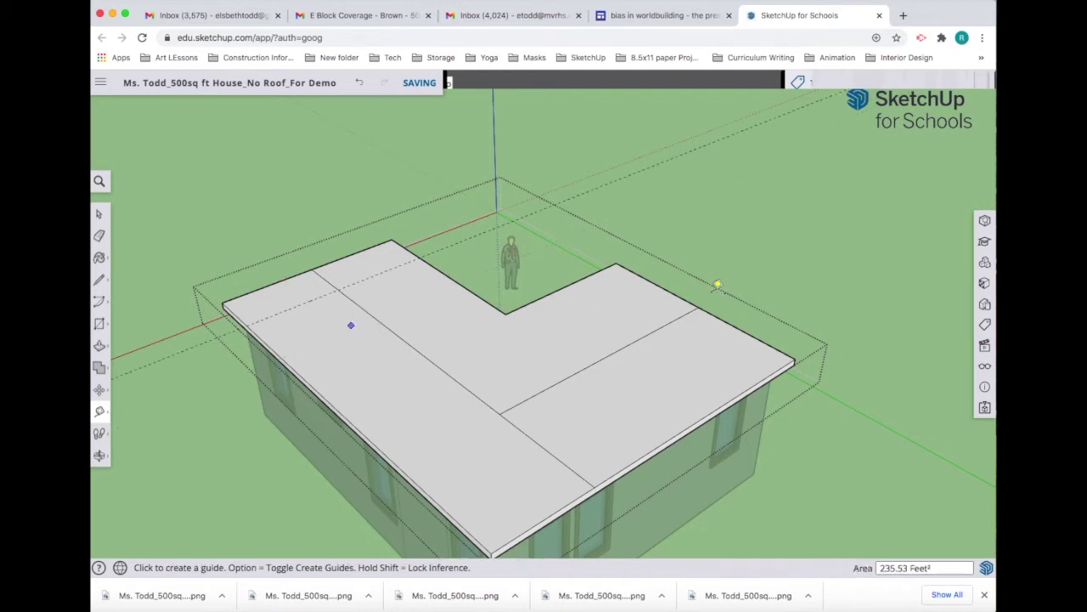
- Place a matching guide parallel to the right wing's end edge
{"action": "left_click", "coordinate": [675, 294]}
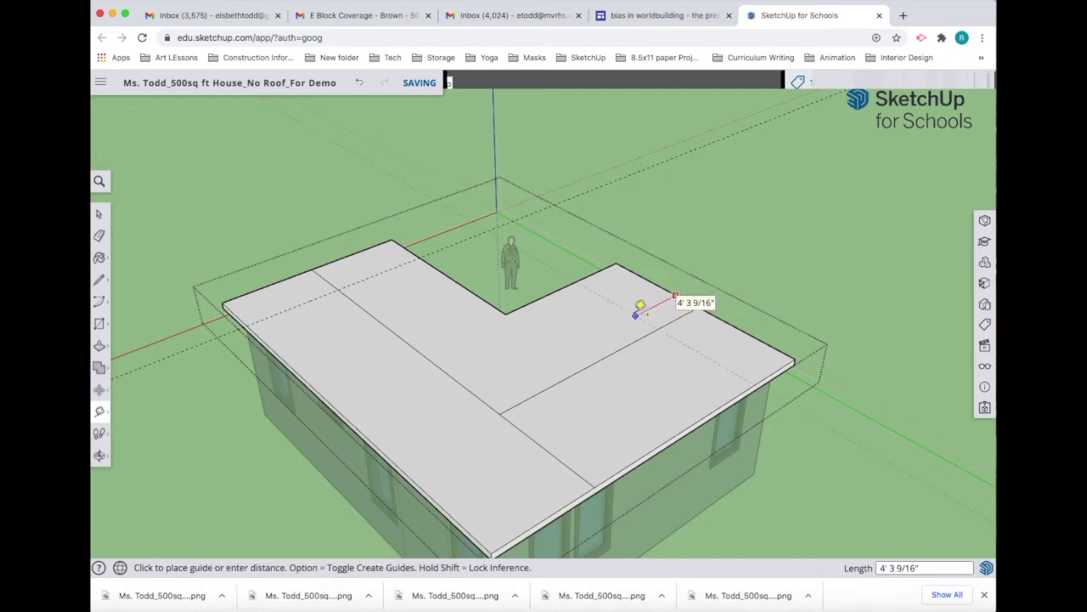
{"action": "left_click", "coordinate": [639, 307]}
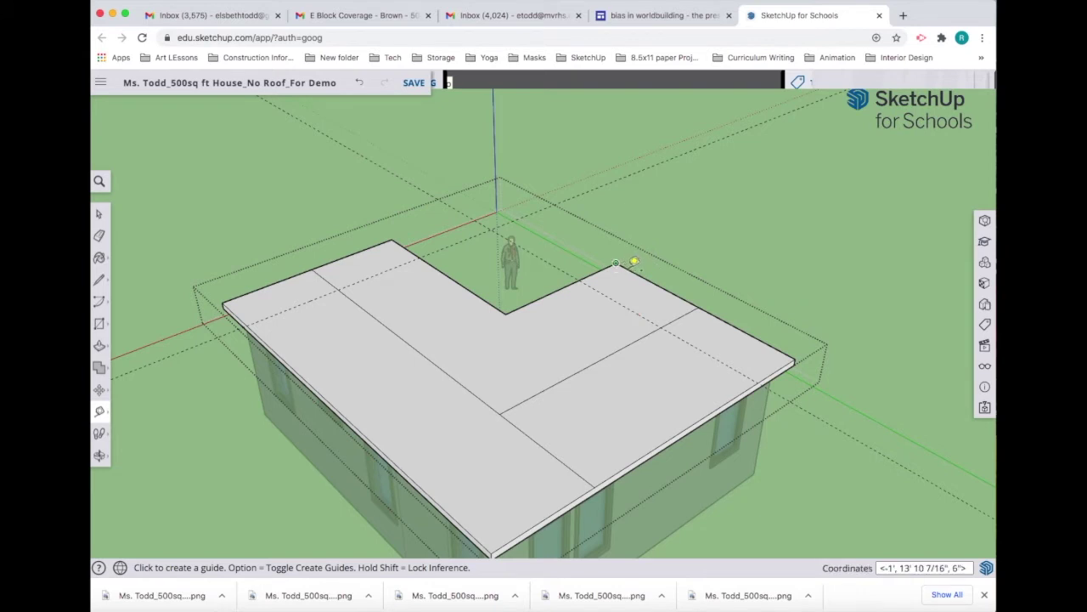
{"action": "left_click", "coordinate": [617, 264]}
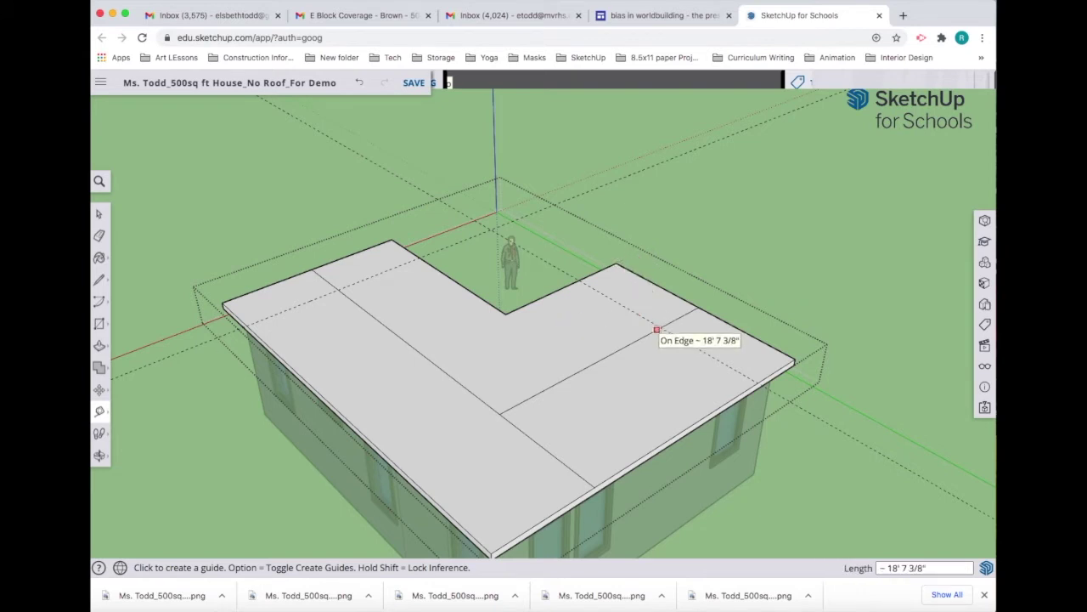
{"action": "left_click", "coordinate": [98, 280]}
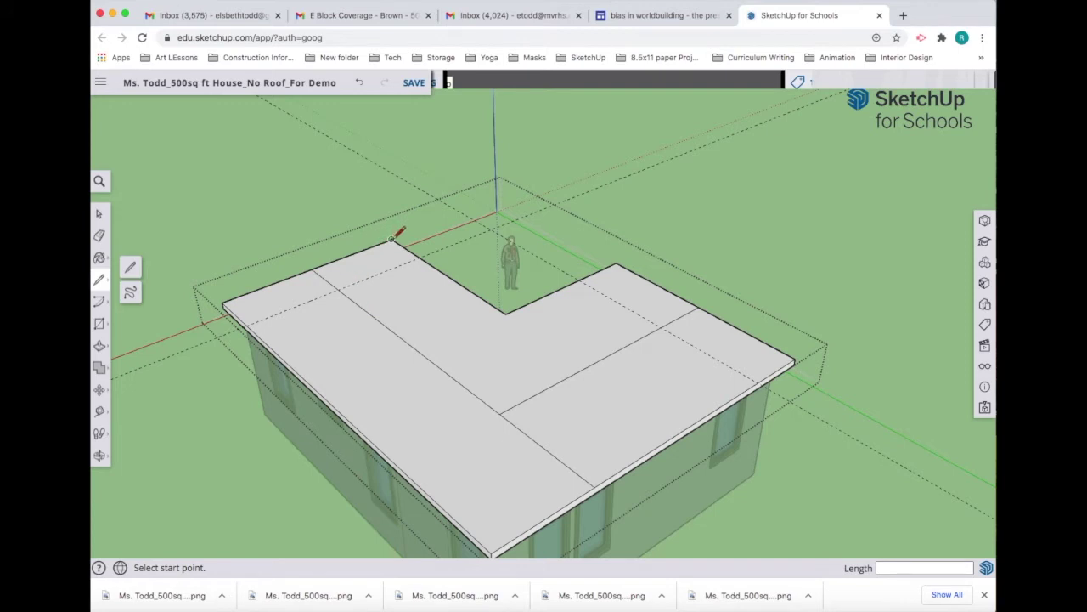
- Draw hip lines from the left wing's two end corners to its ridge guide point
{"action": "left_click", "coordinate": [391, 239]}
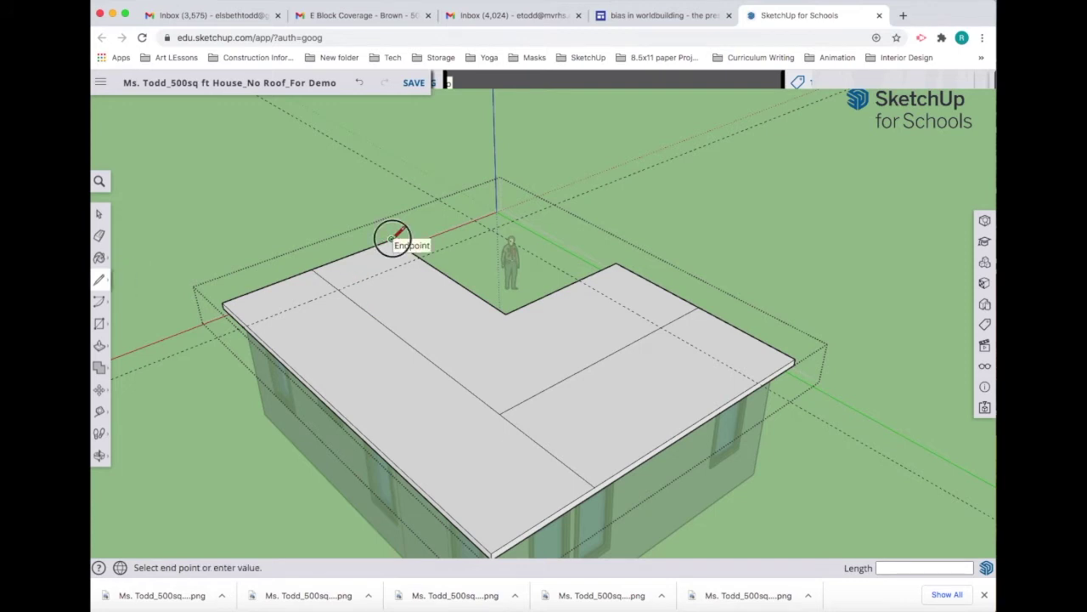
{"action": "left_click", "coordinate": [338, 289]}
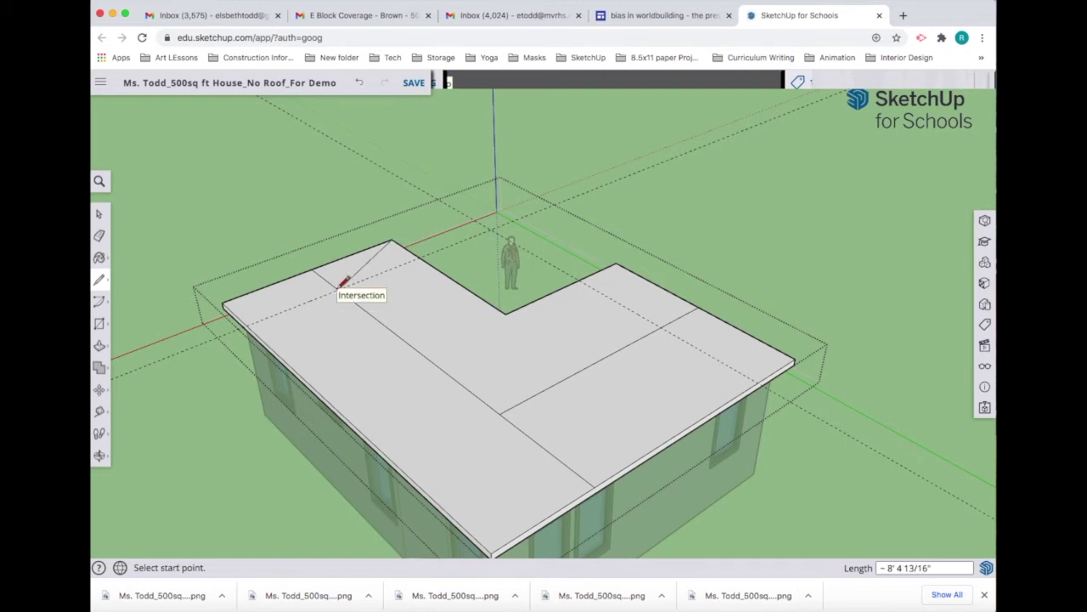
{"action": "left_click", "coordinate": [222, 302]}
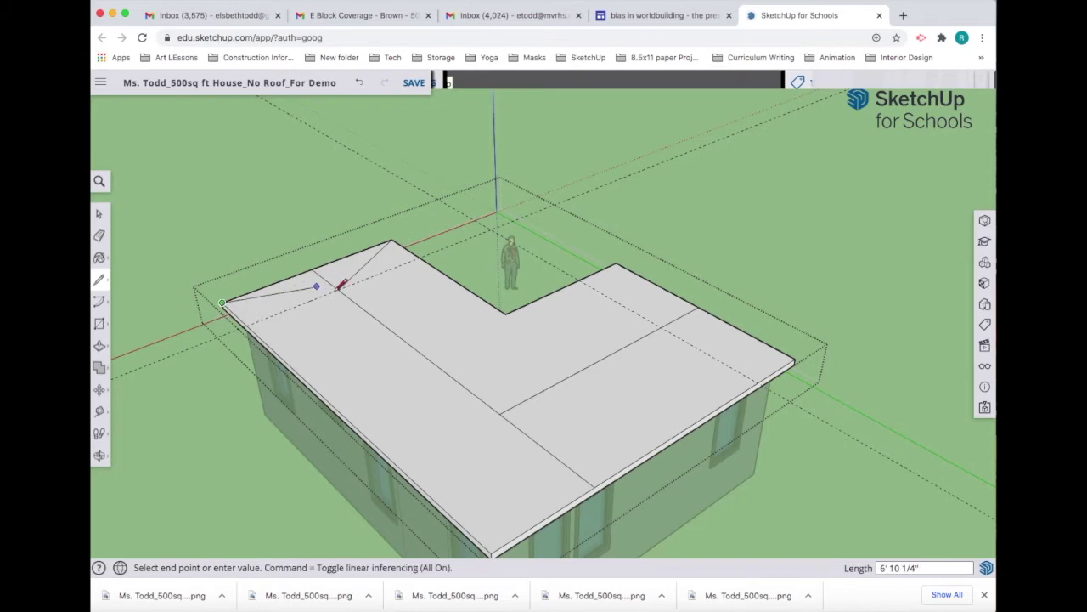
{"action": "left_click", "coordinate": [337, 289]}
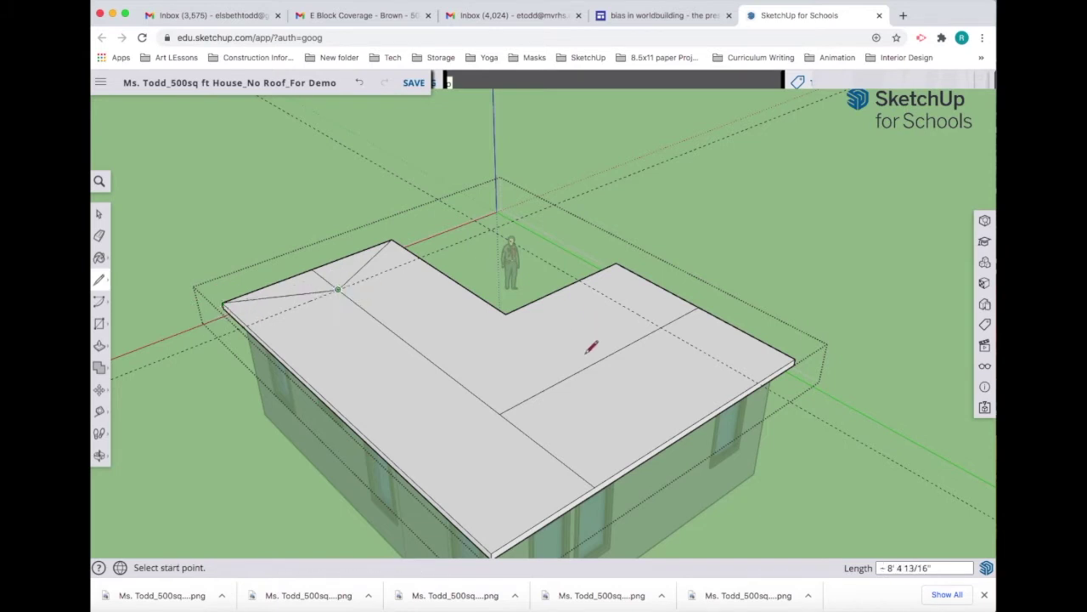
- Draw hip lines from the right wing's two end corners to its ridge end
{"action": "left_click", "coordinate": [617, 264]}
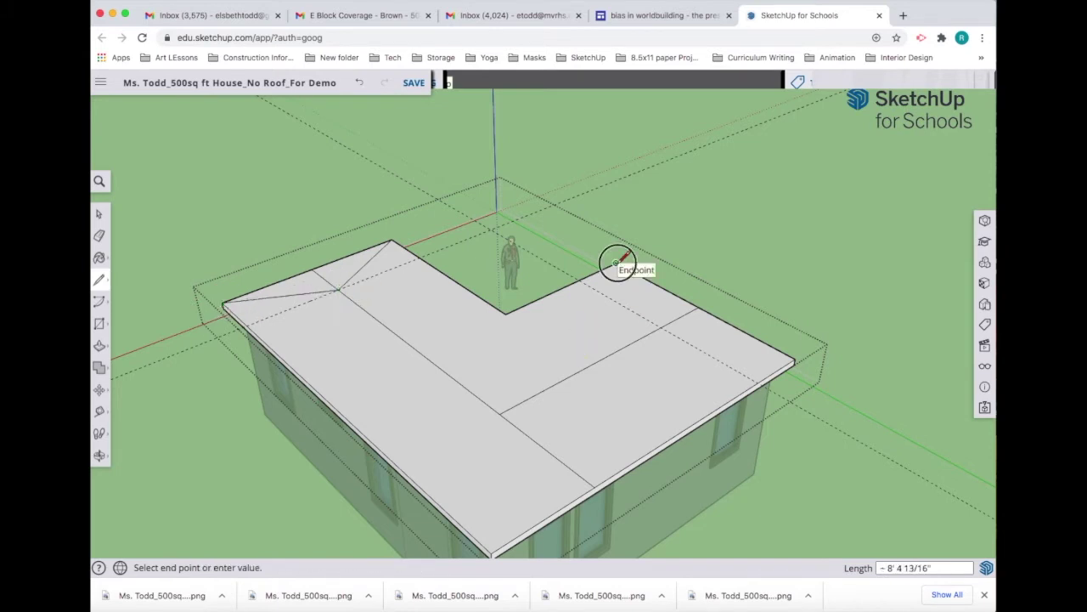
{"action": "left_click", "coordinate": [661, 325]}
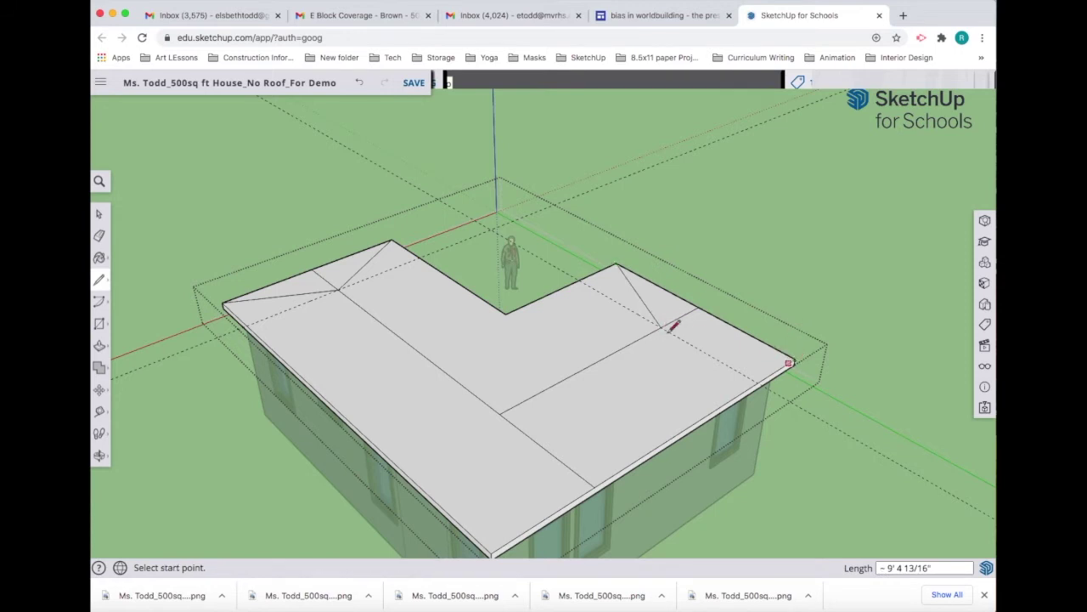
{"action": "left_click", "coordinate": [796, 357]}
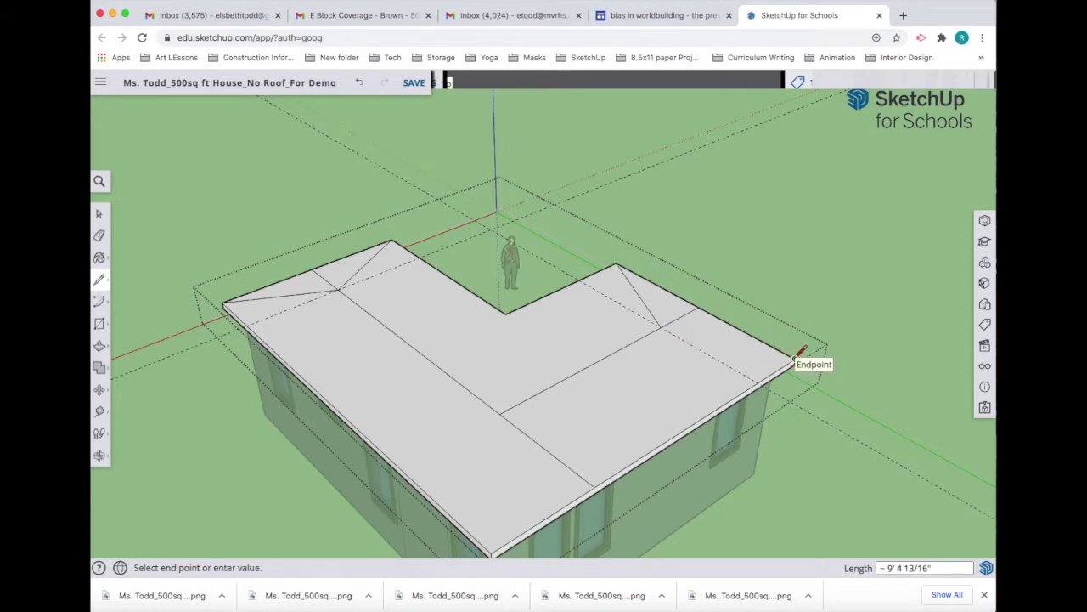
{"action": "left_click", "coordinate": [661, 327]}
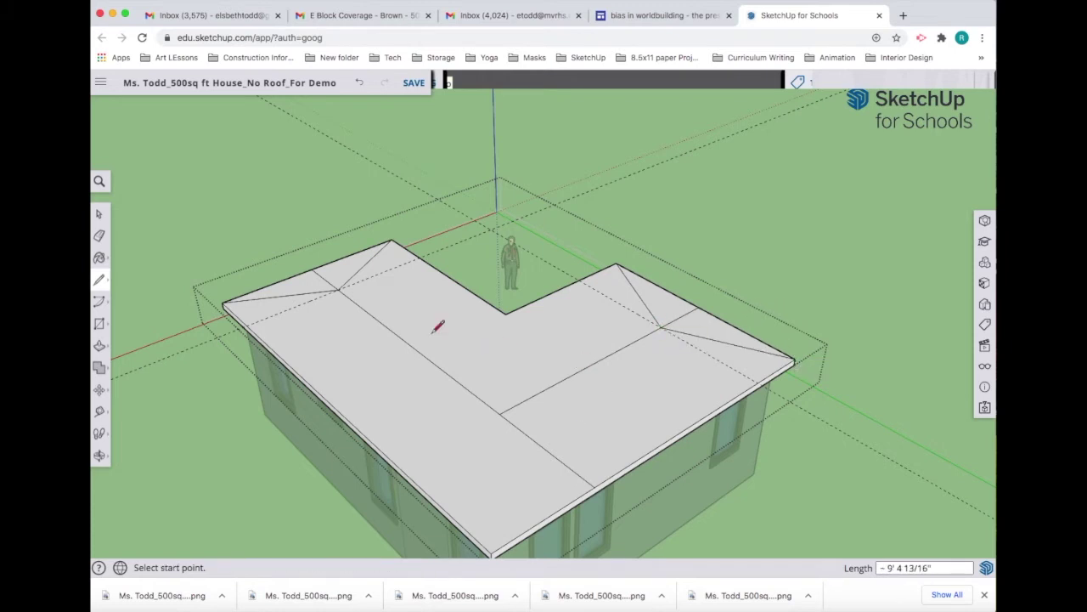
{"action": "key", "text": "space"}
{"action": "left_click", "coordinate": [468, 394]}
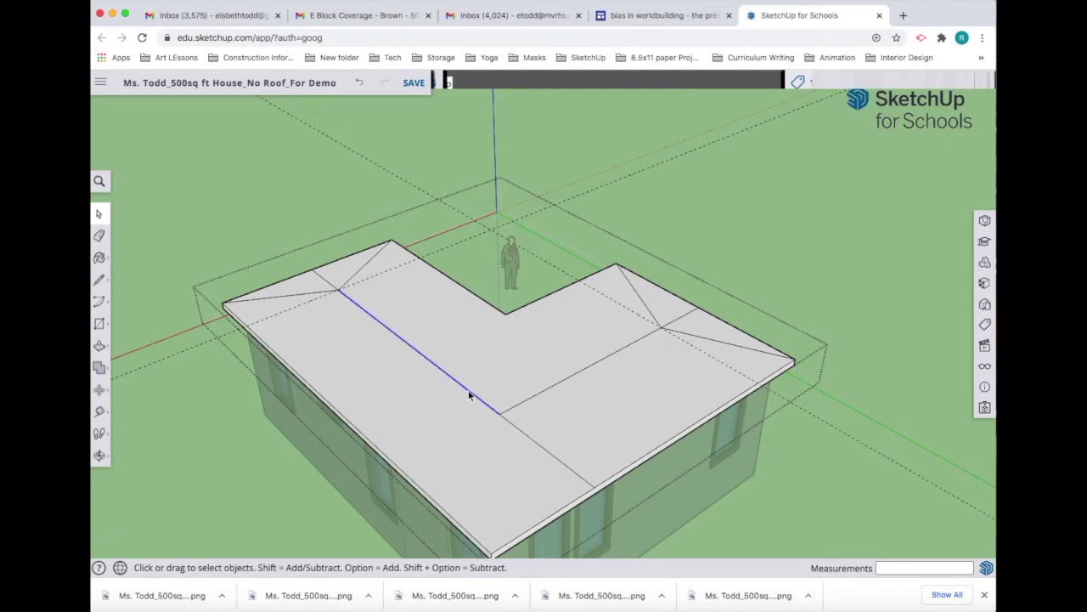
{"action": "left_click", "coordinate": [526, 400], "text": "shift"}
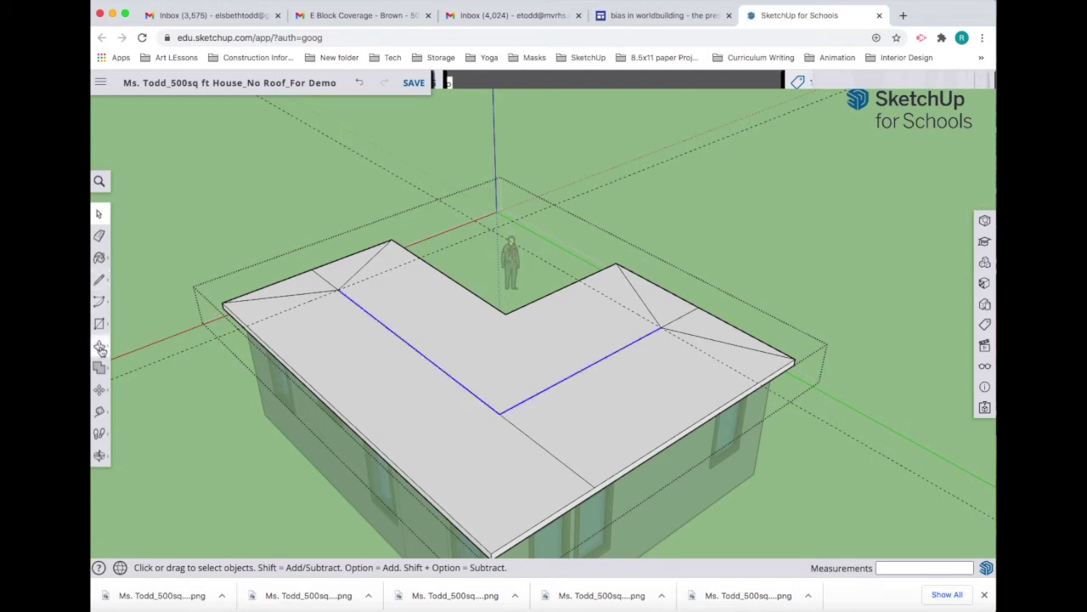
{"action": "left_click", "coordinate": [99, 389]}
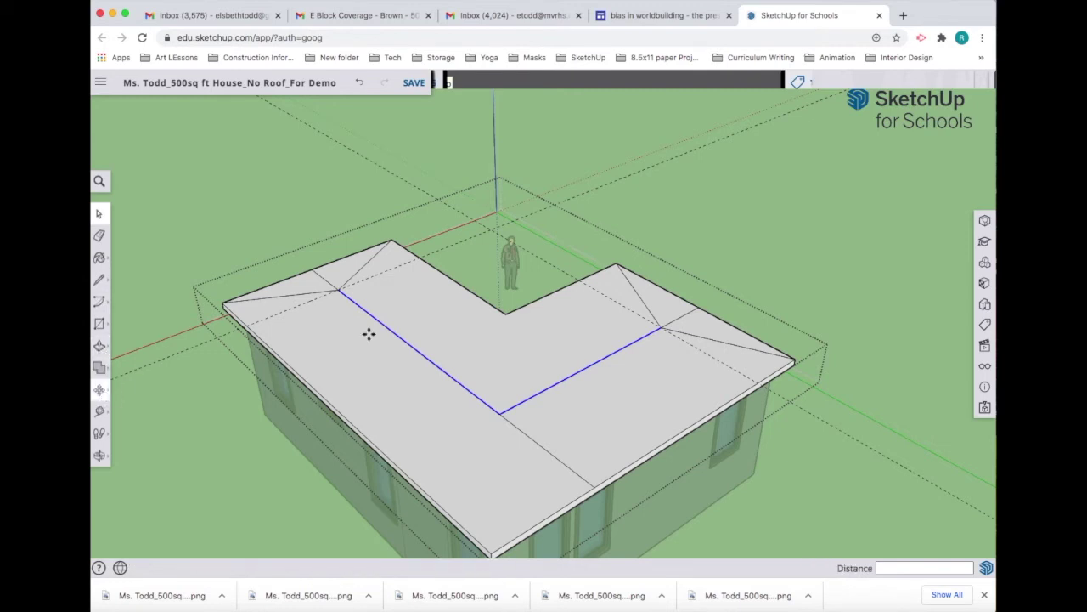
{"action": "left_click", "coordinate": [451, 372]}
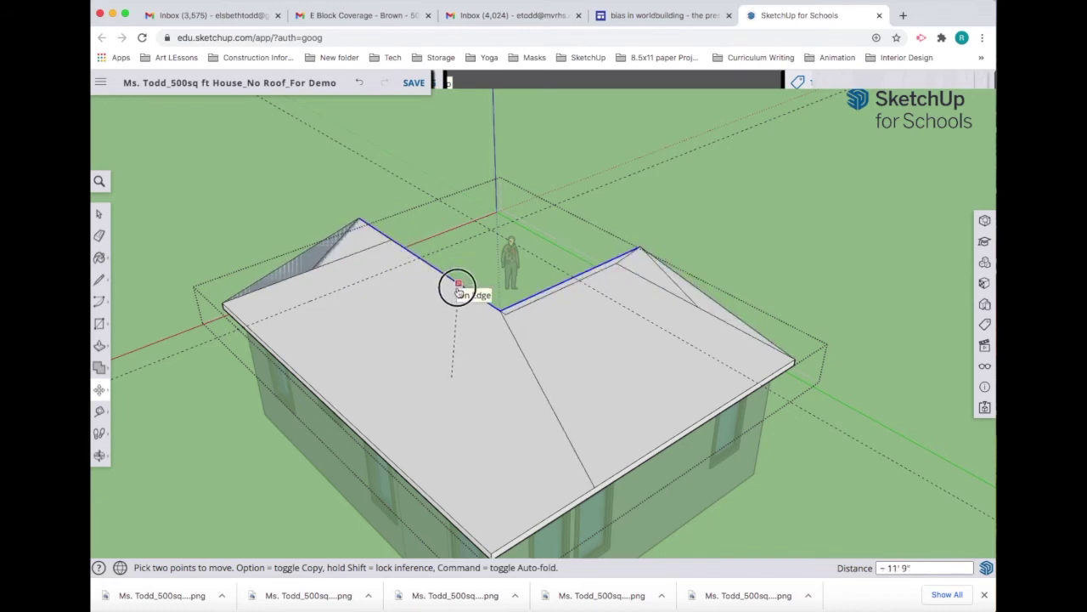
{"action": "left_click", "coordinate": [457, 287]}
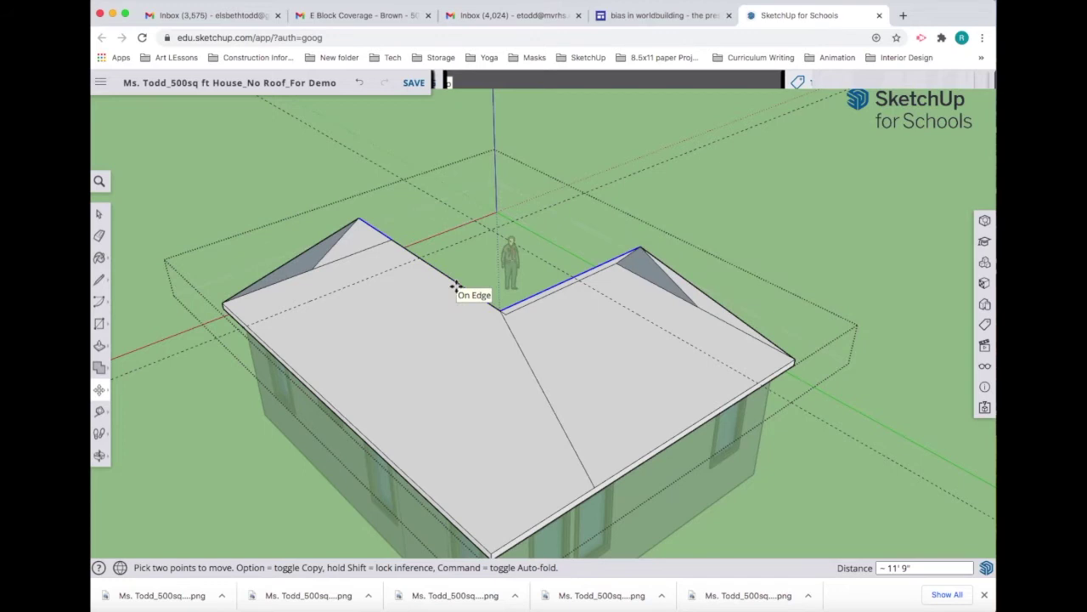
{"action": "key", "text": "super+z"}
{"action": "left_click", "coordinate": [99, 213]}
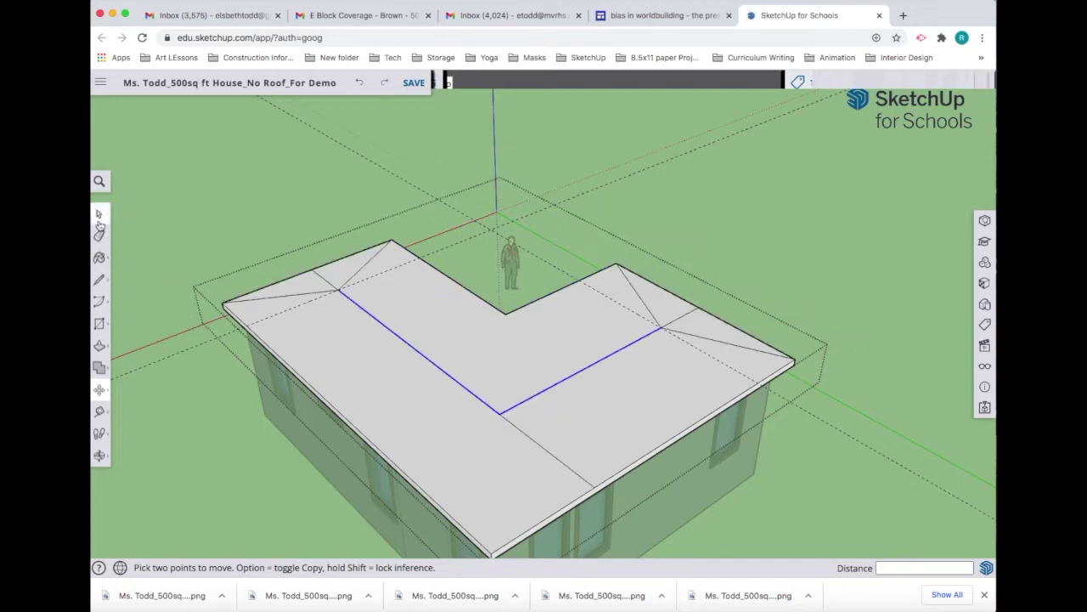
{"action": "left_click", "coordinate": [494, 272]}
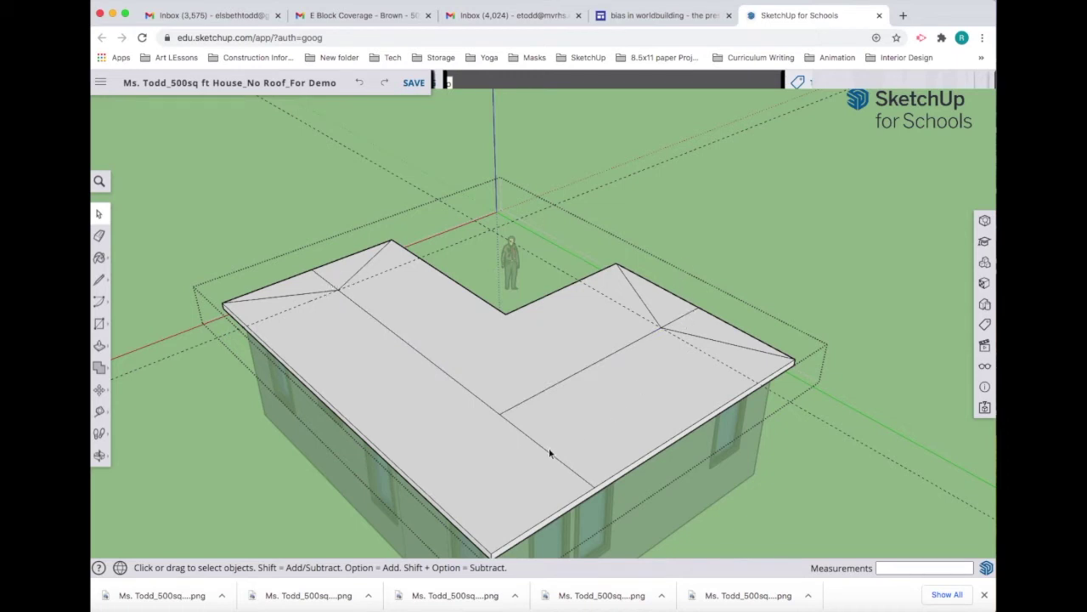
{"action": "left_click", "coordinate": [101, 278]}
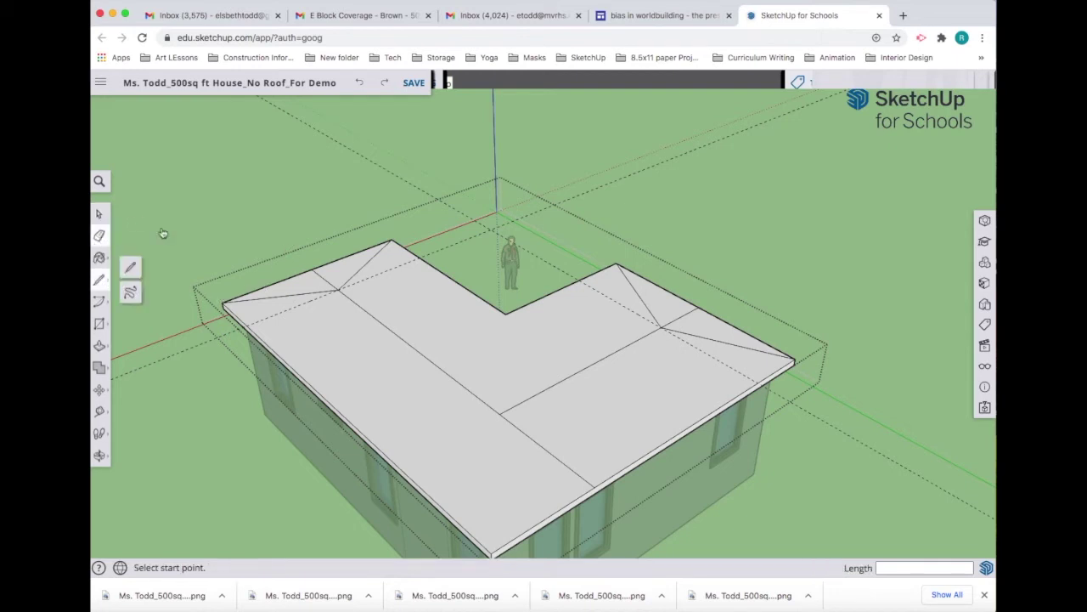
{"action": "key", "text": "e"}
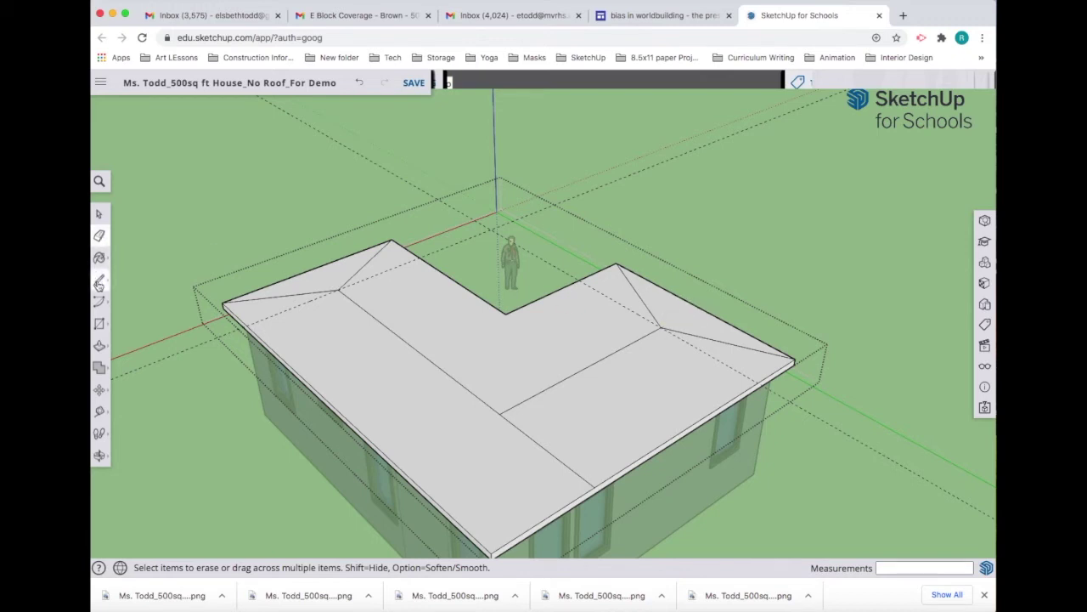
- Erase the stray front roof edge and draw a valley line from the inner corner to the ridge junction
{"action": "left_click", "coordinate": [572, 463]}
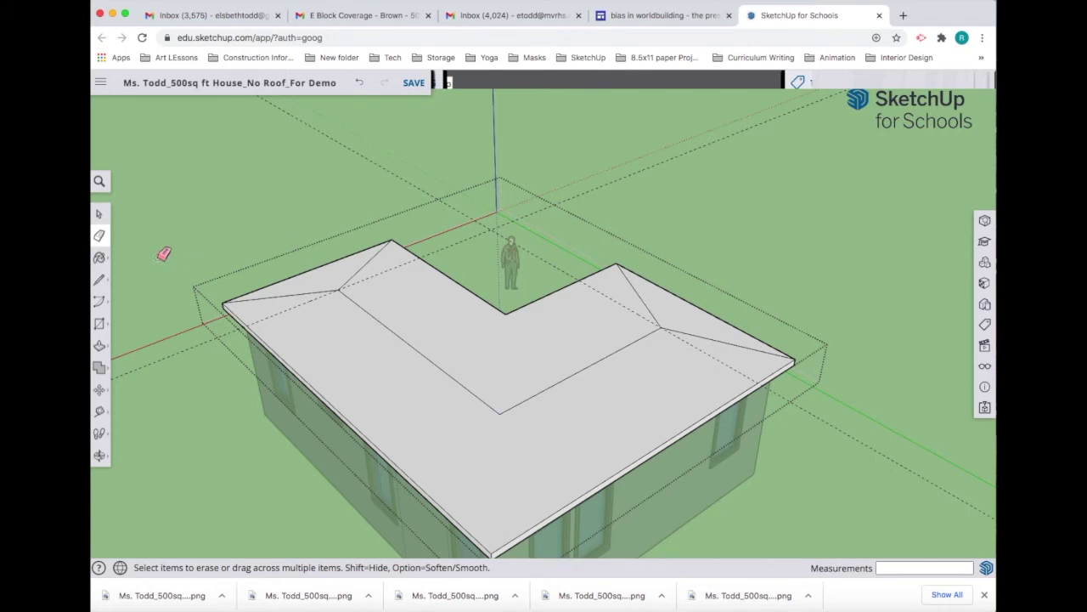
{"action": "left_click", "coordinate": [99, 280]}
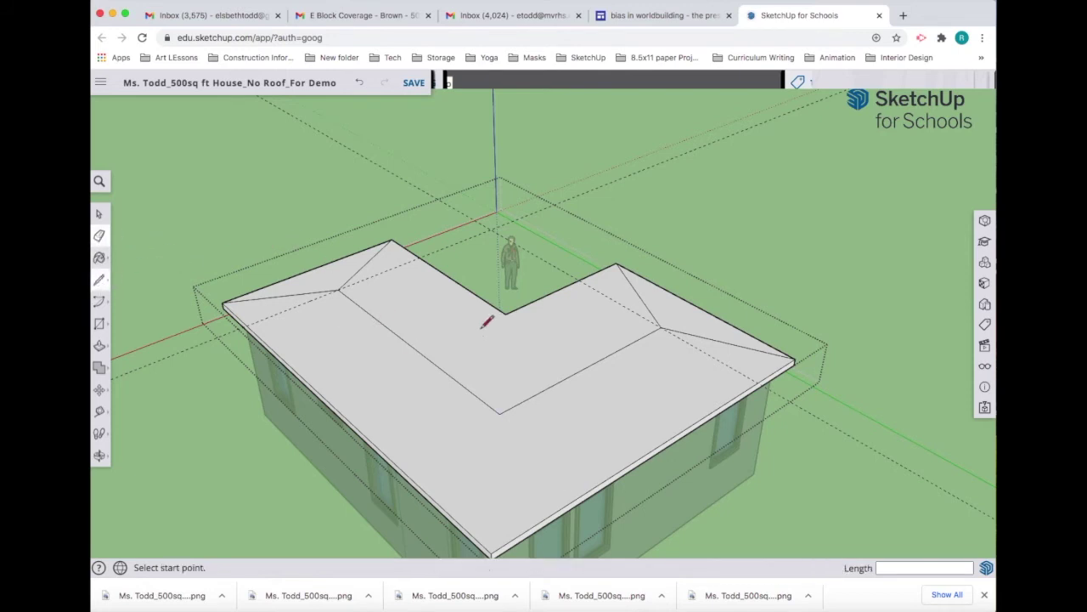
{"action": "left_click", "coordinate": [505, 312]}
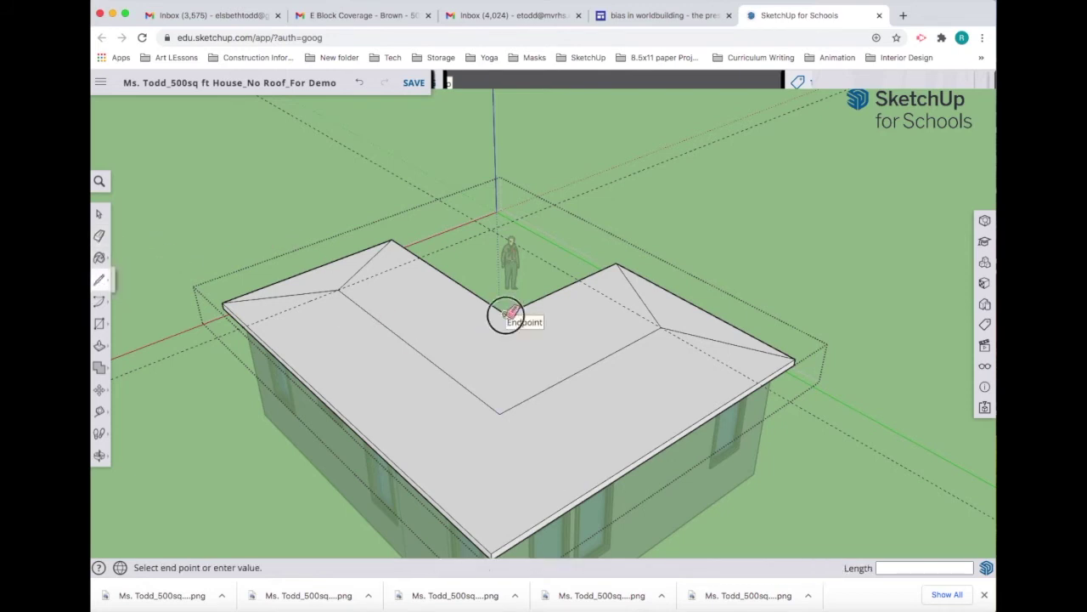
{"action": "left_click", "coordinate": [500, 413]}
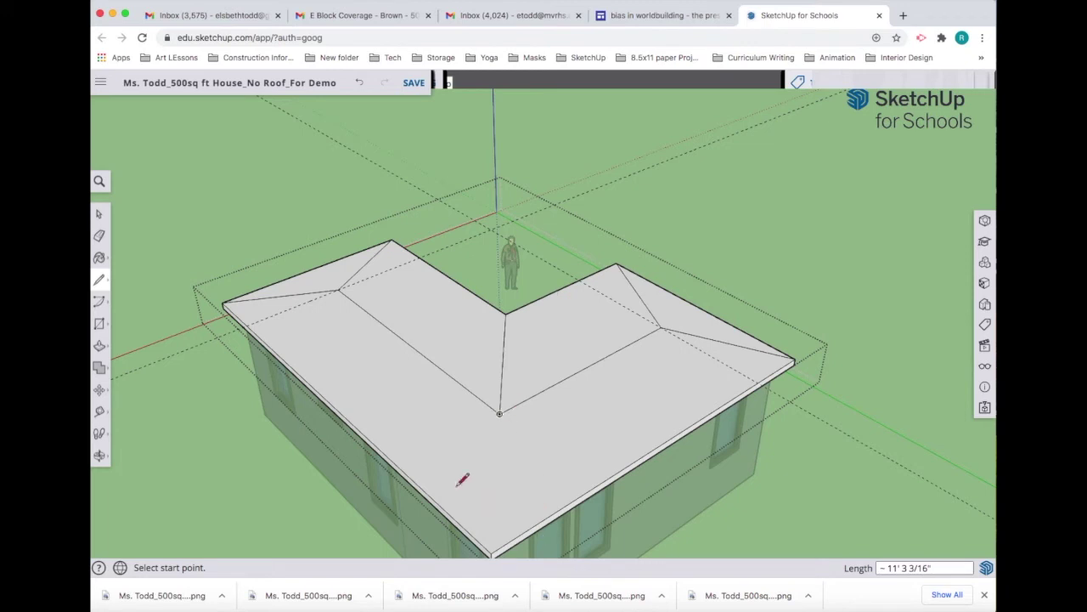
- Draw a hip line from the ridge junction down to the front outer corner
{"action": "left_click", "coordinate": [500, 414]}
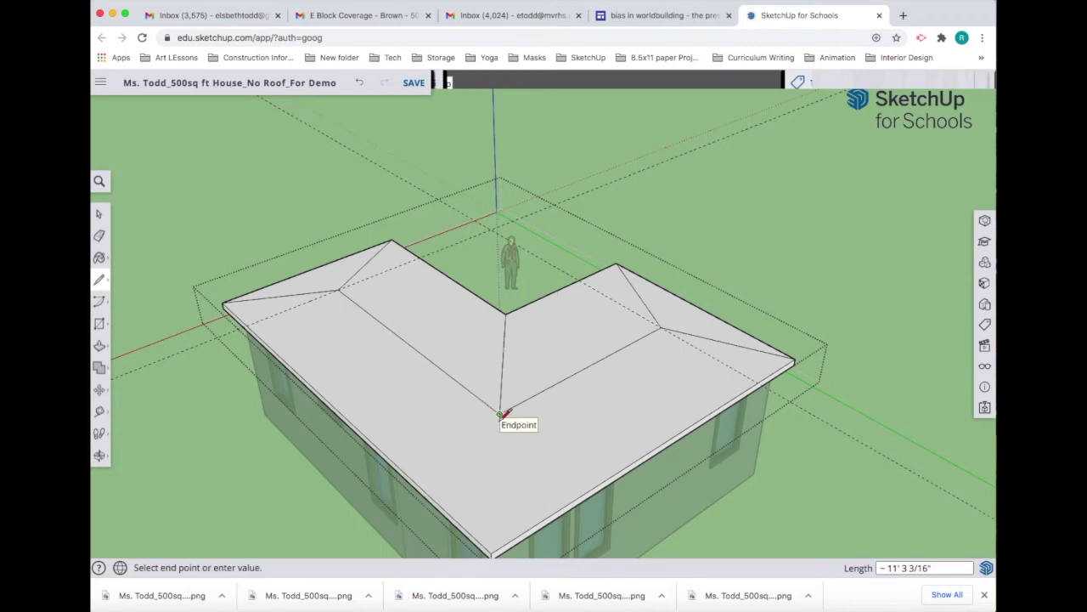
{"action": "left_click", "coordinate": [491, 553]}
{"action": "key", "text": "Escape"}
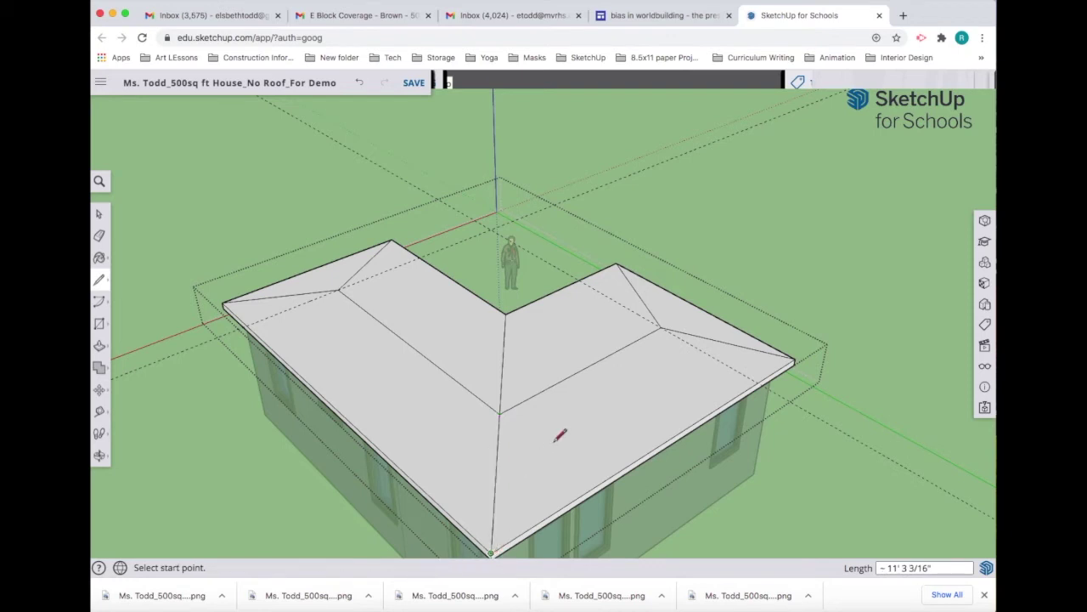
- Select the left and right ridge lines together
{"action": "left_click", "coordinate": [99, 214]}
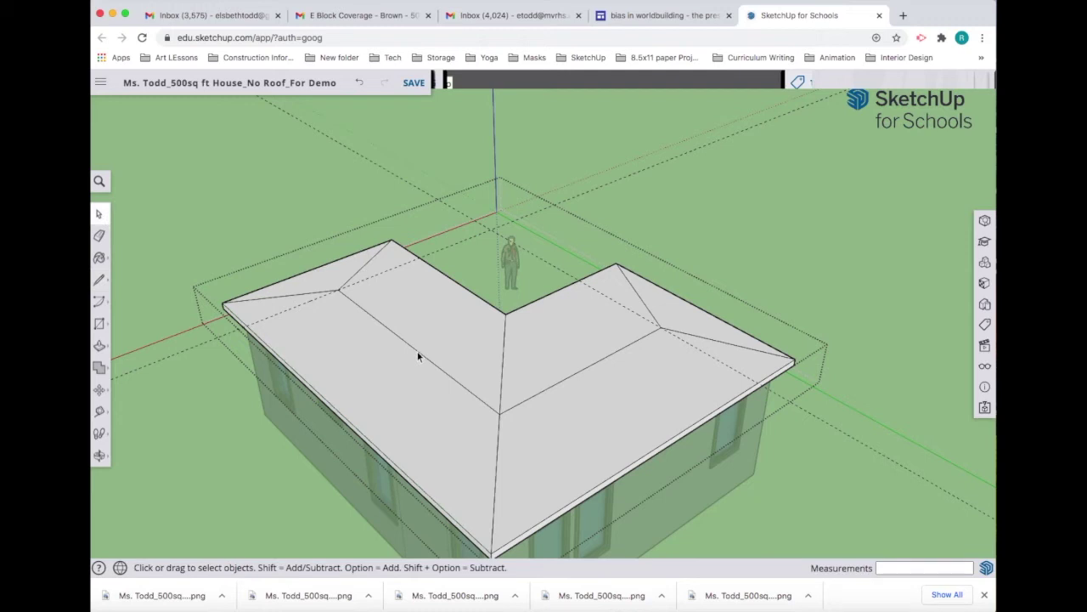
{"action": "left_click", "coordinate": [417, 350]}
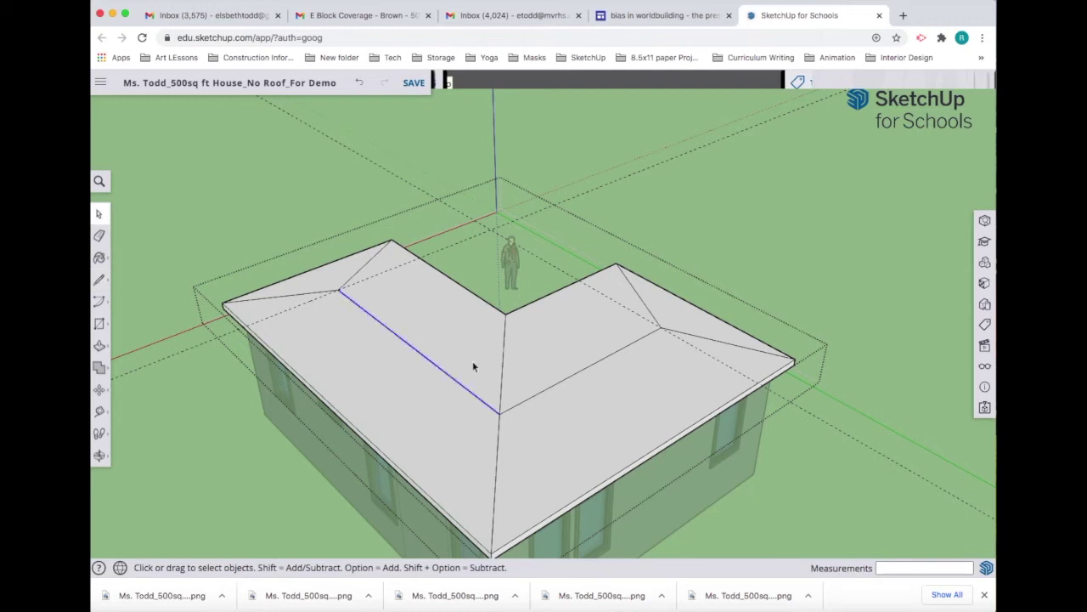
{"action": "left_click", "coordinate": [565, 382], "text": "shift"}
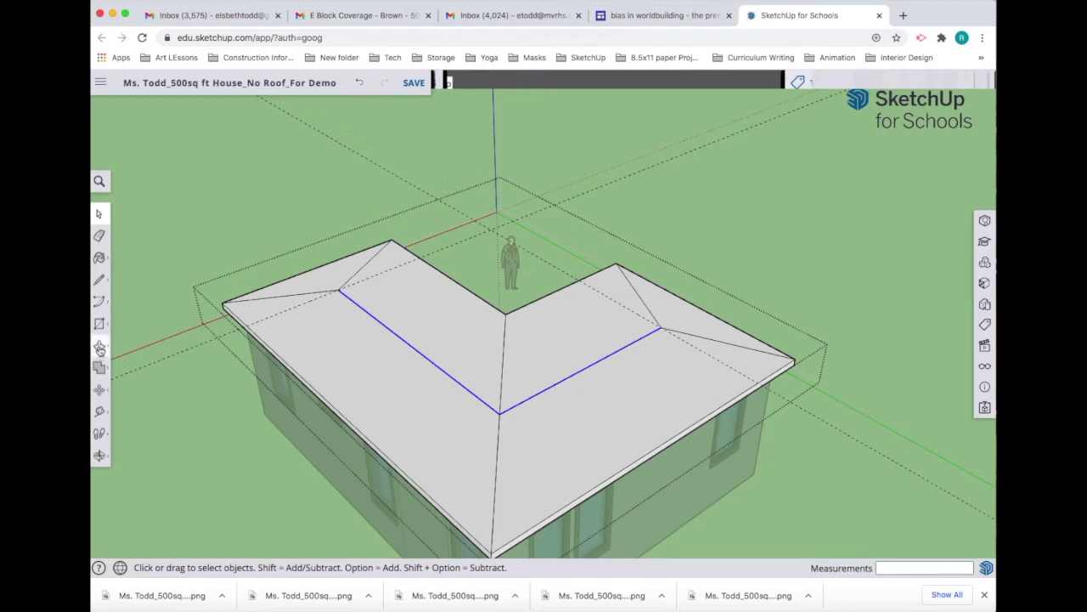
- Move the ridge lines straight up to 3' 6" to form the sloped hip roof
{"action": "left_click", "coordinate": [100, 390]}
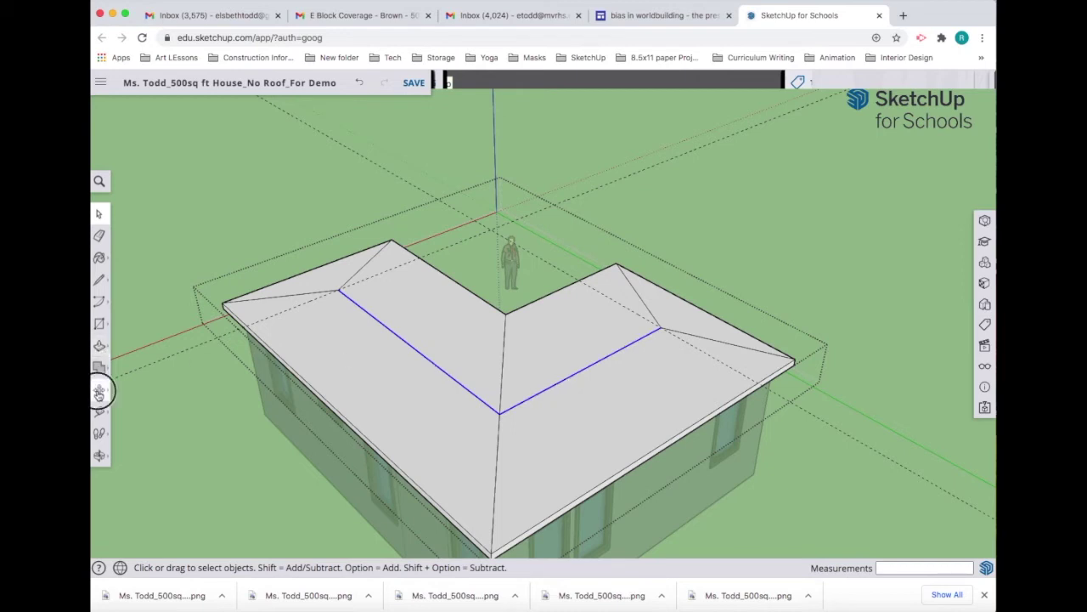
{"action": "left_click", "coordinate": [422, 353]}
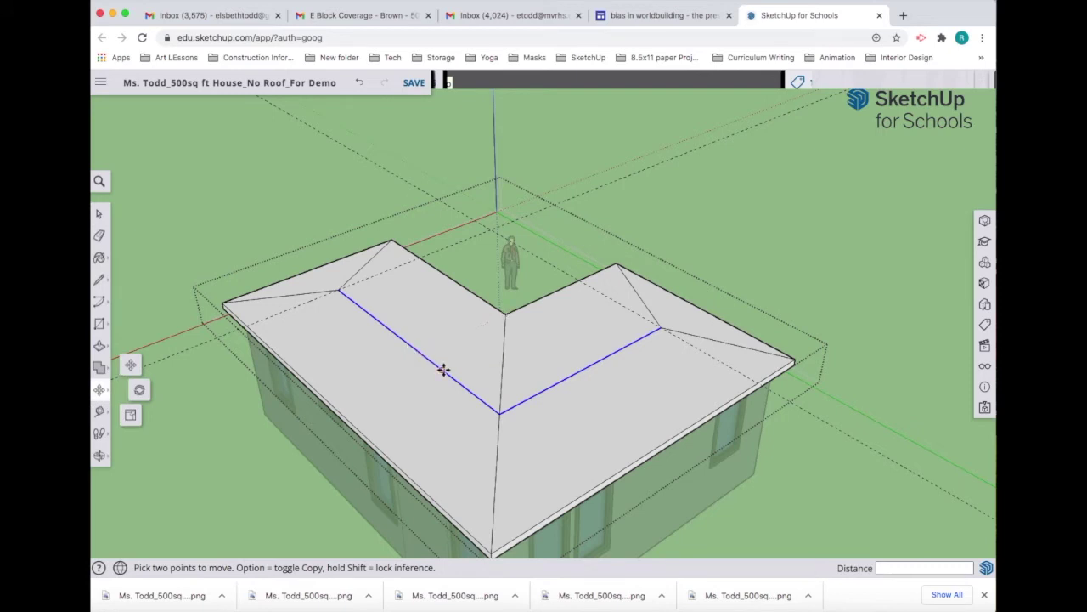
{"action": "left_click", "coordinate": [442, 369]}
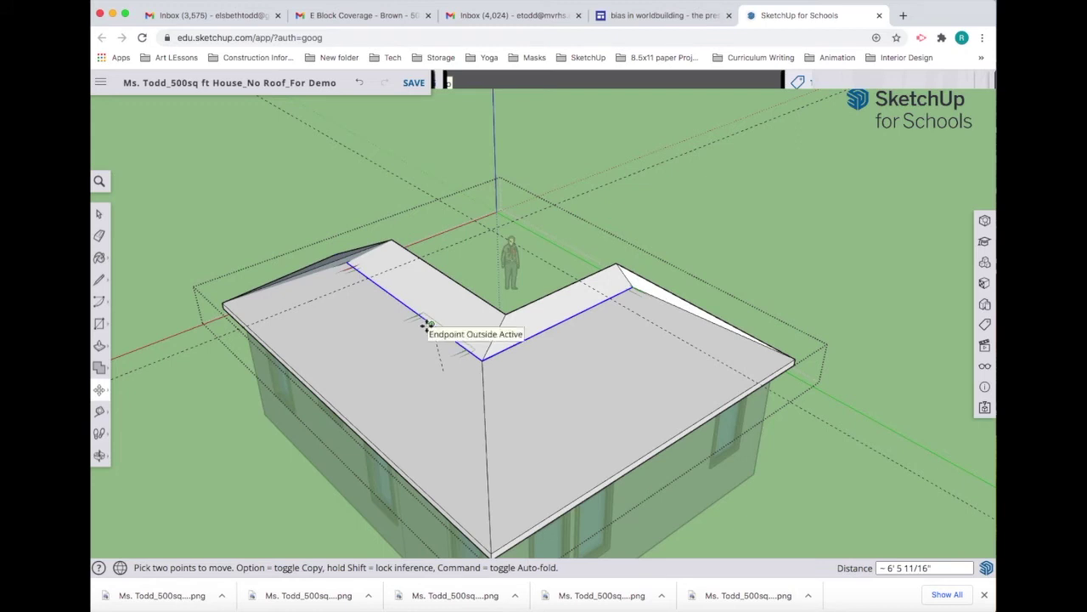
{"action": "type", "text": "6"}
{"action": "key", "text": "Return"}
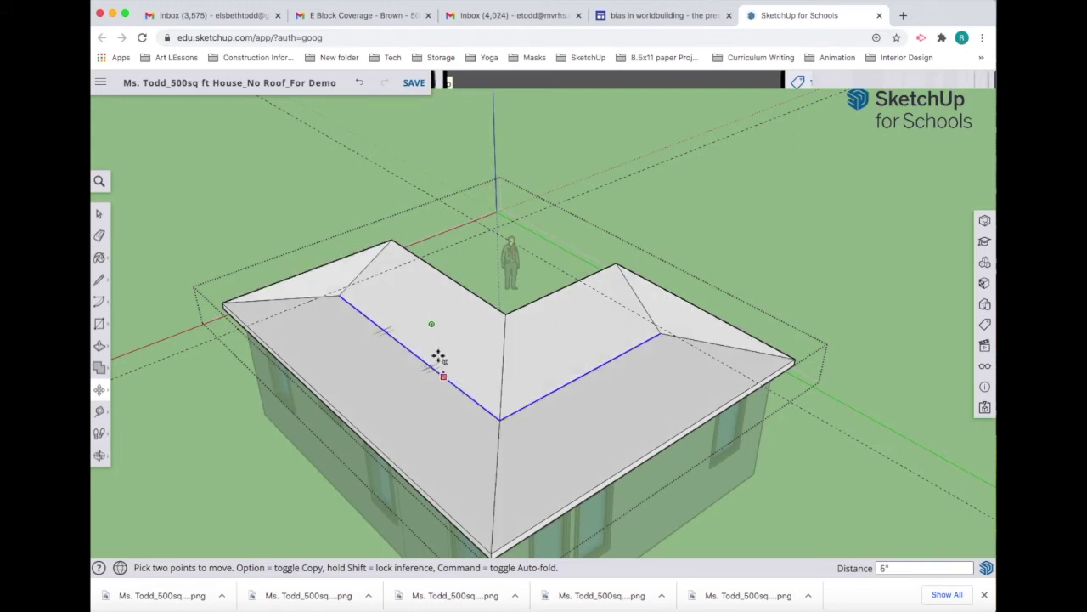
{"action": "left_click", "coordinate": [446, 371]}
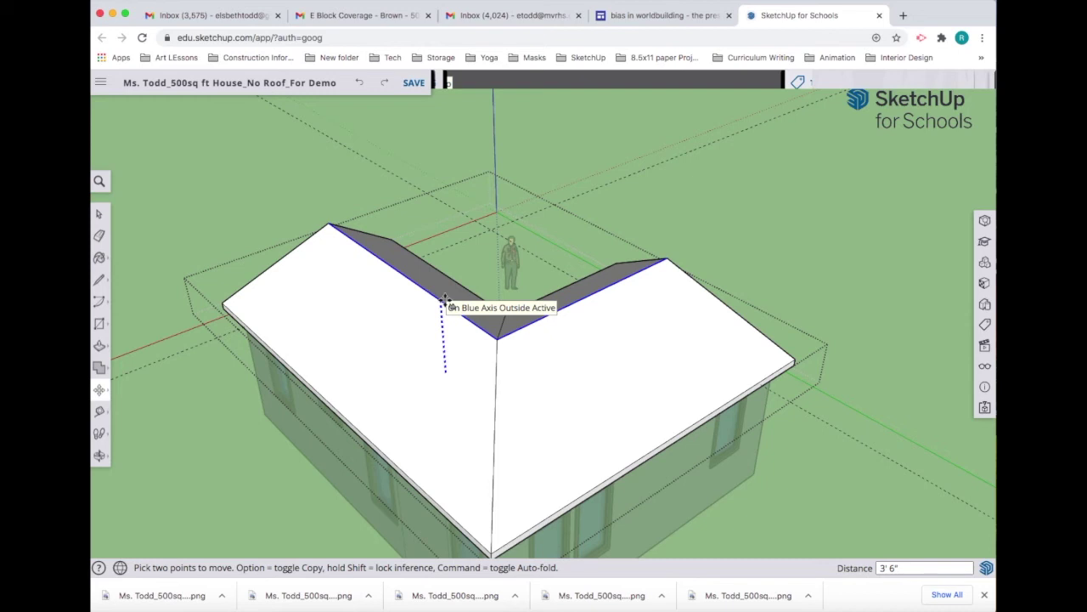
{"action": "left_click", "coordinate": [445, 299]}
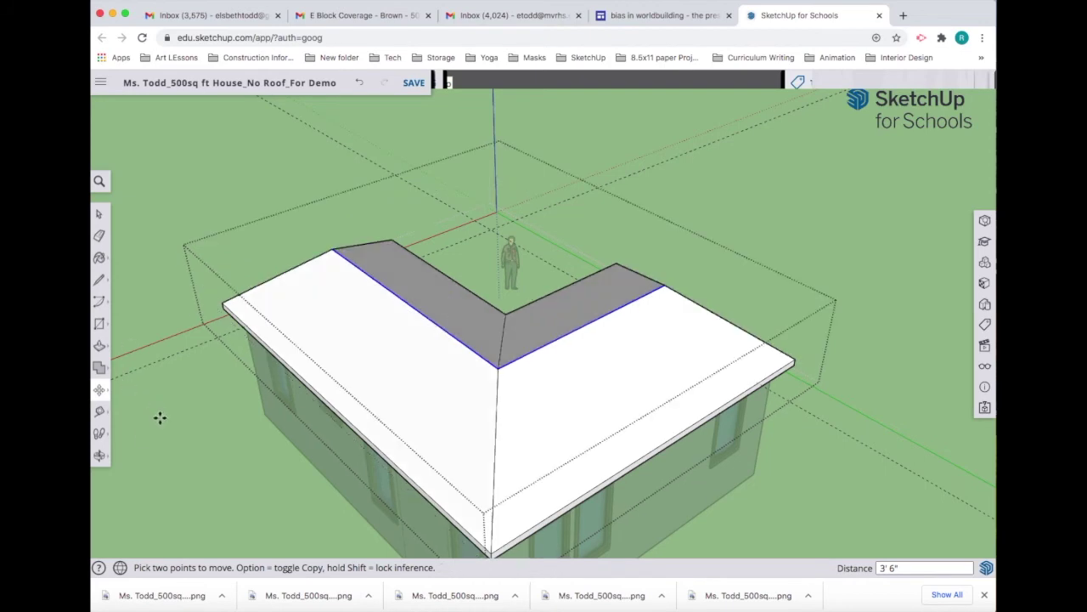
{"action": "mouse_move", "coordinate": [223, 436]}
{"action": "middle_mouse_down"}
{"action": "mouse_move", "coordinate": [359, 459]}
{"action": "mouse_move", "coordinate": [667, 382]}
{"action": "mouse_move", "coordinate": [781, 306]}
{"action": "mouse_move", "coordinate": [788, 316]}
{"action": "mouse_move", "coordinate": [643, 420]}
{"action": "mouse_move", "coordinate": [388, 439]}
{"action": "mouse_move", "coordinate": [383, 413]}
{"action": "mouse_move", "coordinate": [531, 375]}
{"action": "mouse_move", "coordinate": [252, 347]}
{"action": "middle_mouse_up"}
{"action": "left_click", "coordinate": [99, 236]}
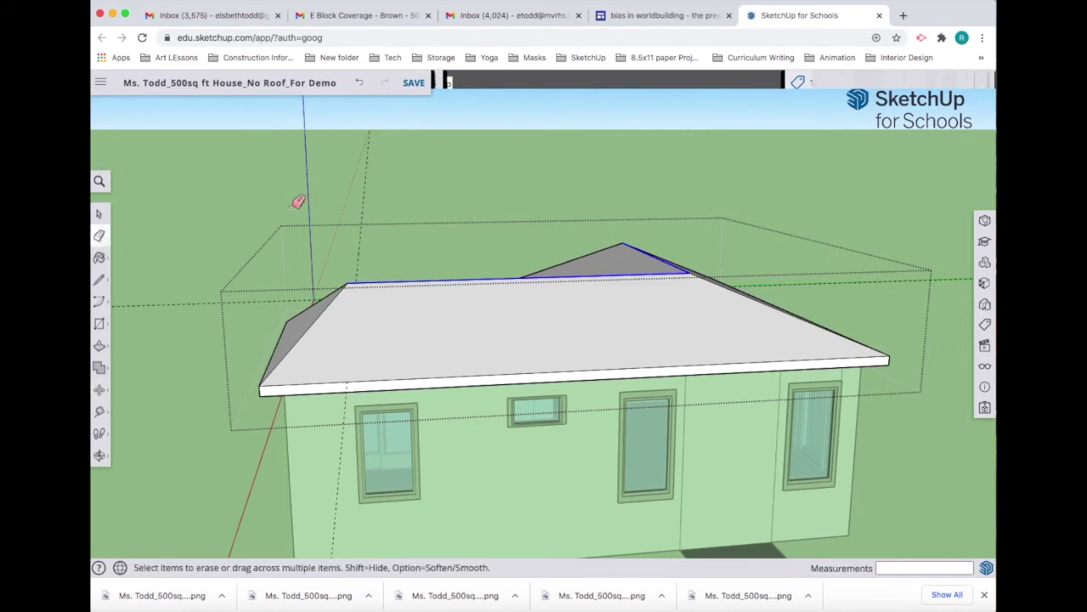
{"action": "left_click", "coordinate": [359, 256]}
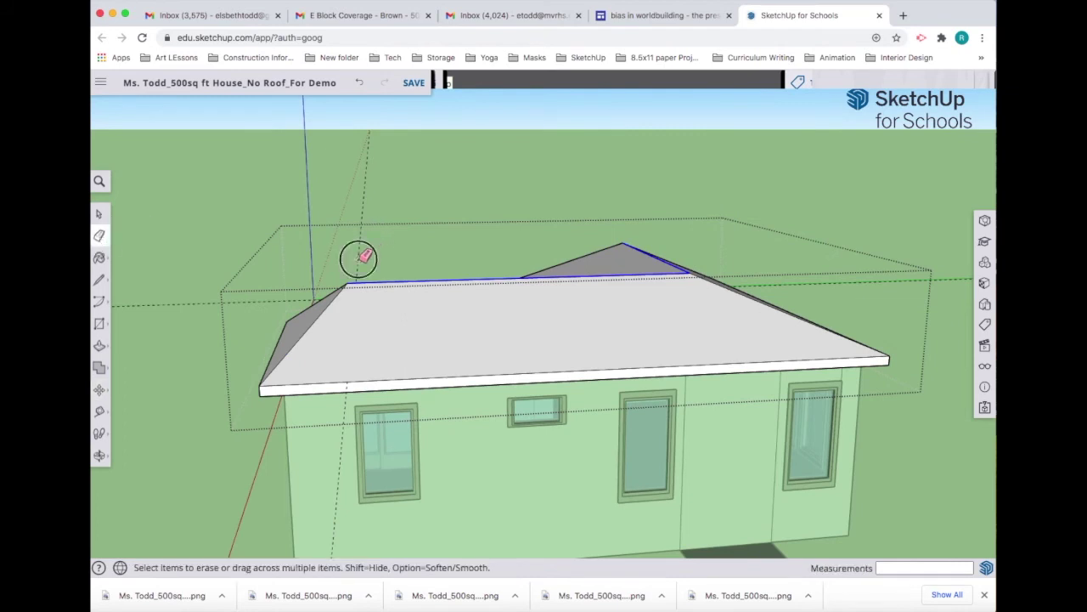
{"action": "left_click", "coordinate": [100, 216]}
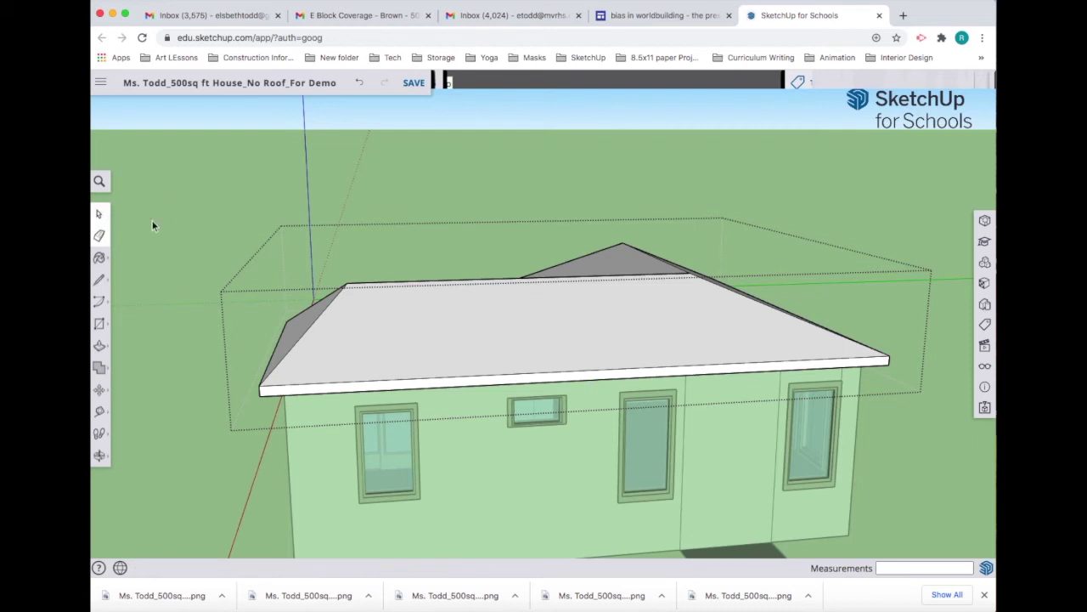
{"action": "middle_click_drag", "start_coordinate": [390, 331], "coordinate": [561, 403]}
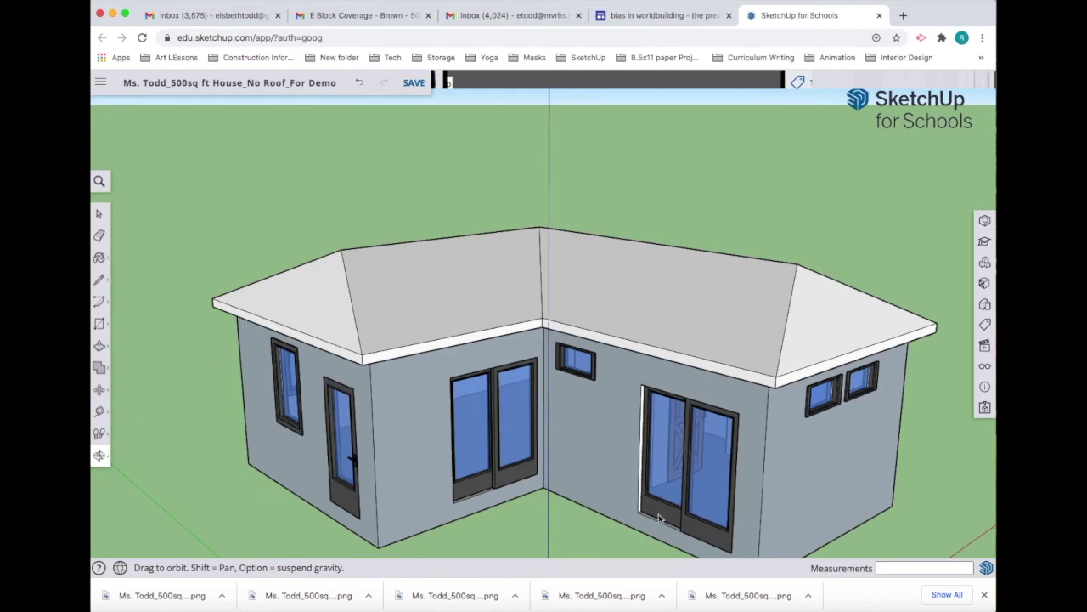
{"action": "left_click_drag", "start_coordinate": [659, 518], "coordinate": [365, 516]}
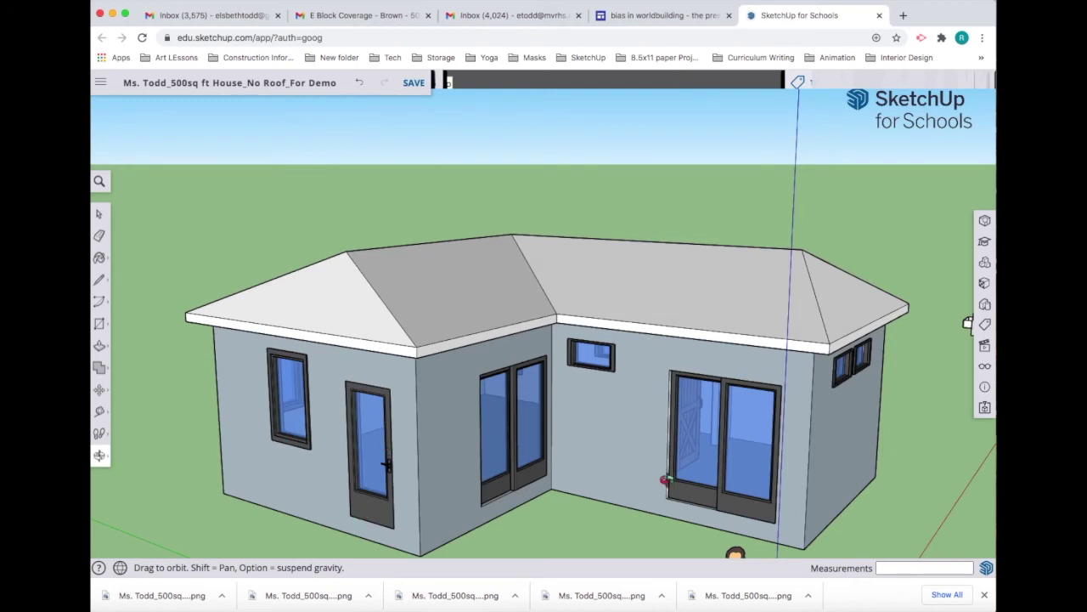
{"action": "left_click_drag", "start_coordinate": [734, 471], "coordinate": [644, 238]}
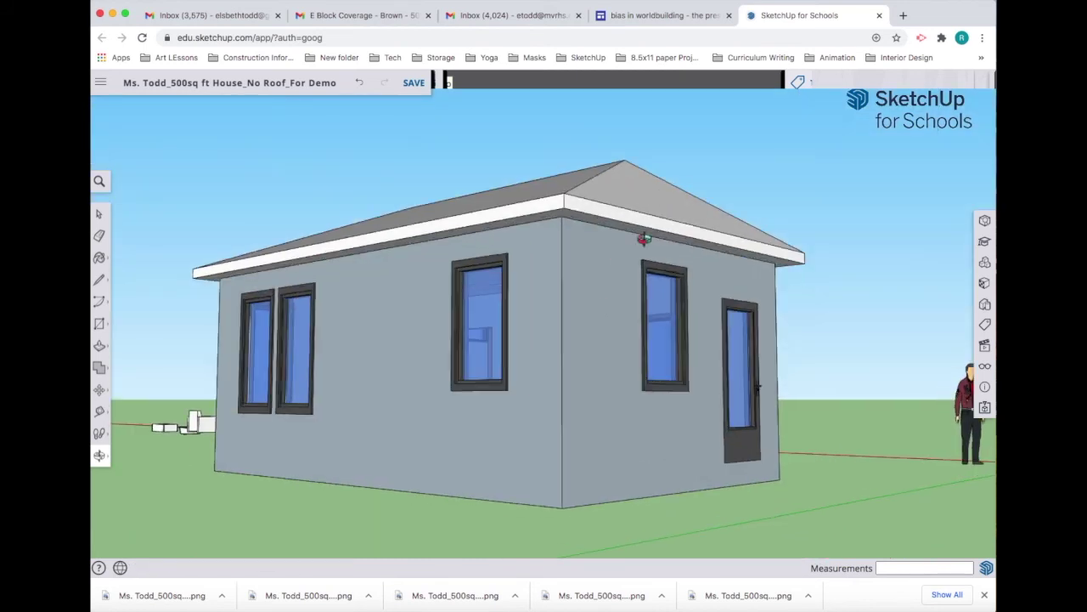
{"action": "left_click_drag", "start_coordinate": [305, 507], "coordinate": [729, 608]}
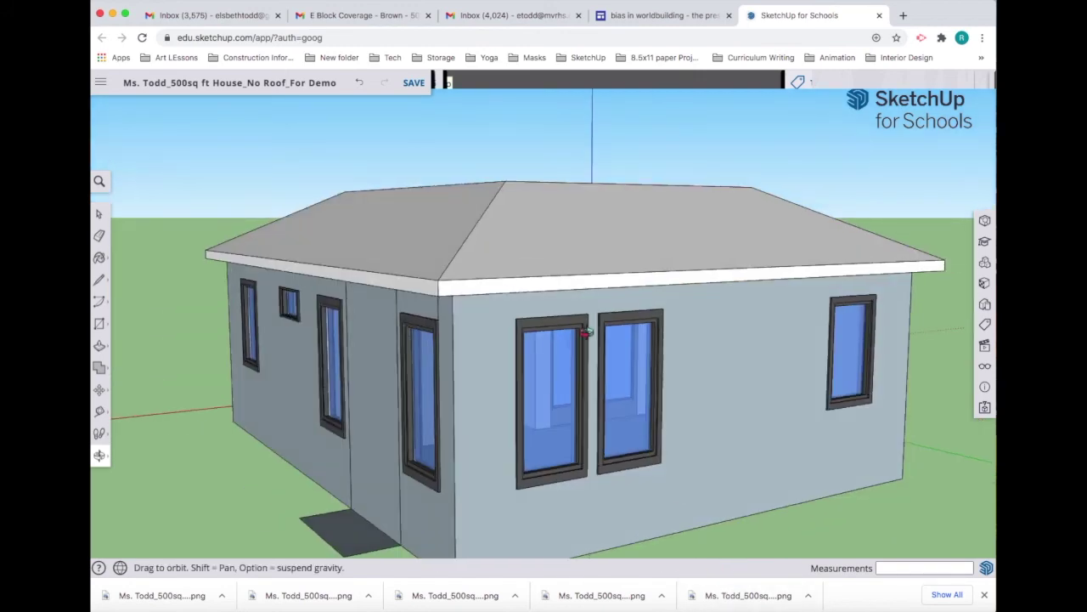
{"action": "left_click_drag", "start_coordinate": [584, 333], "coordinate": [529, 463]}
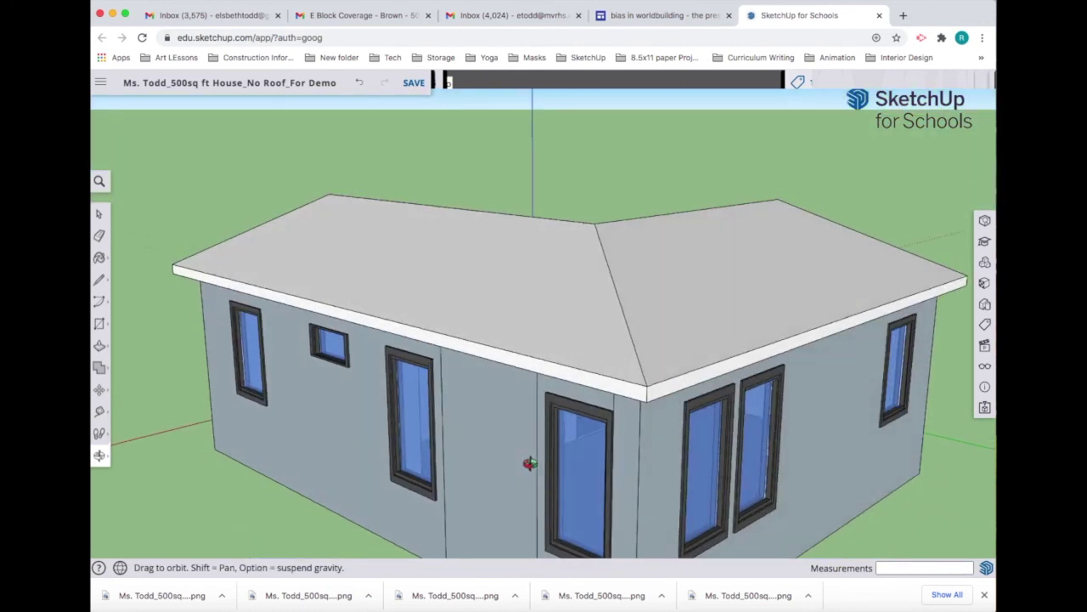
{"action": "scroll", "coordinate": [522, 463], "scroll_direction": "down", "scroll_amount": 5}
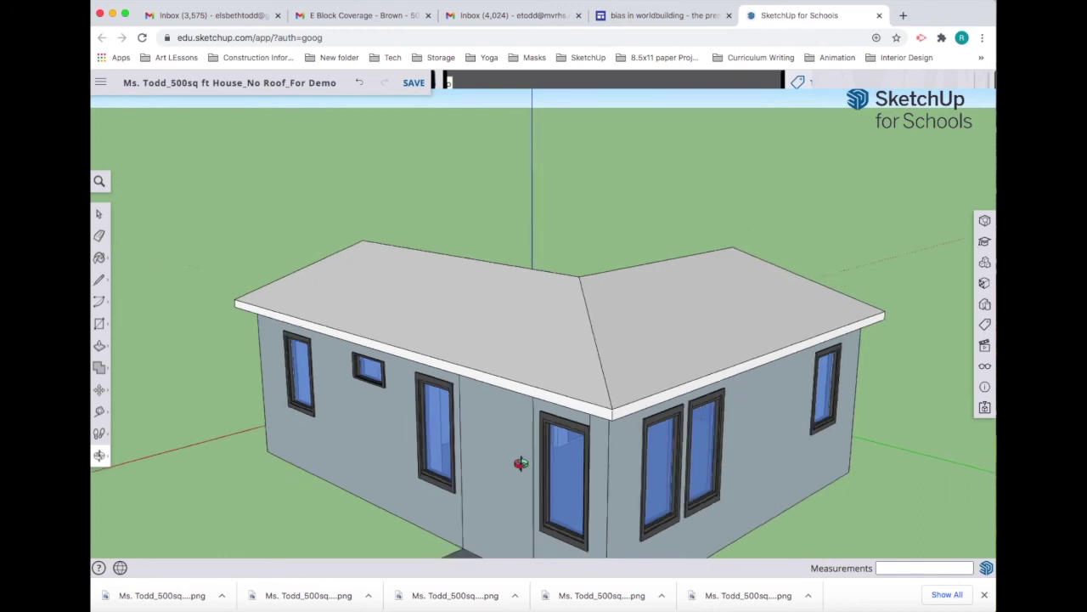
{"action": "scroll", "coordinate": [521, 463], "scroll_direction": "down", "scroll_amount": 3}
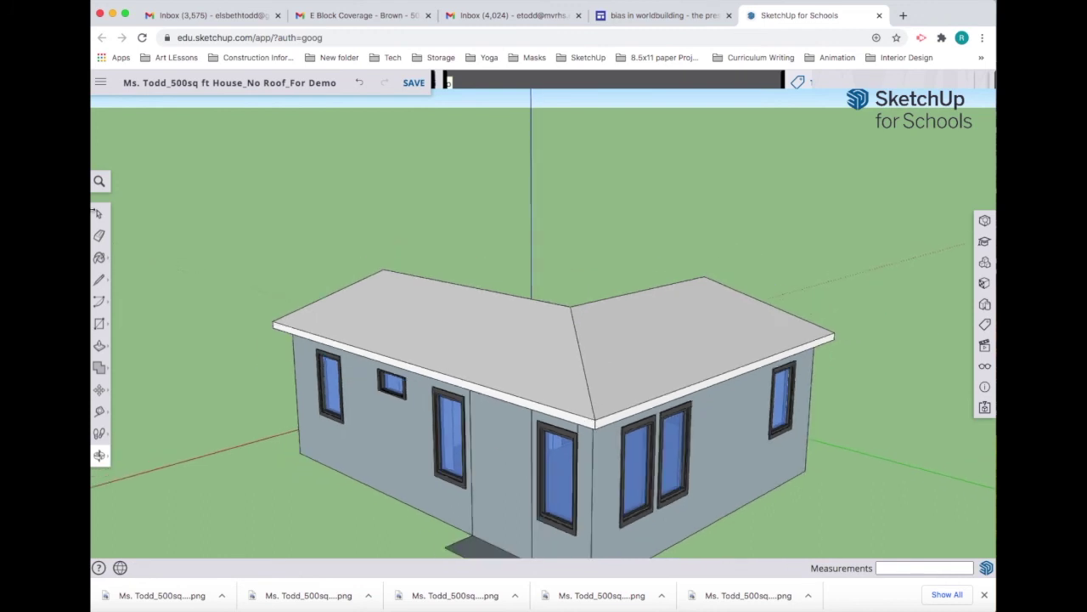
{"action": "key", "text": "space"}
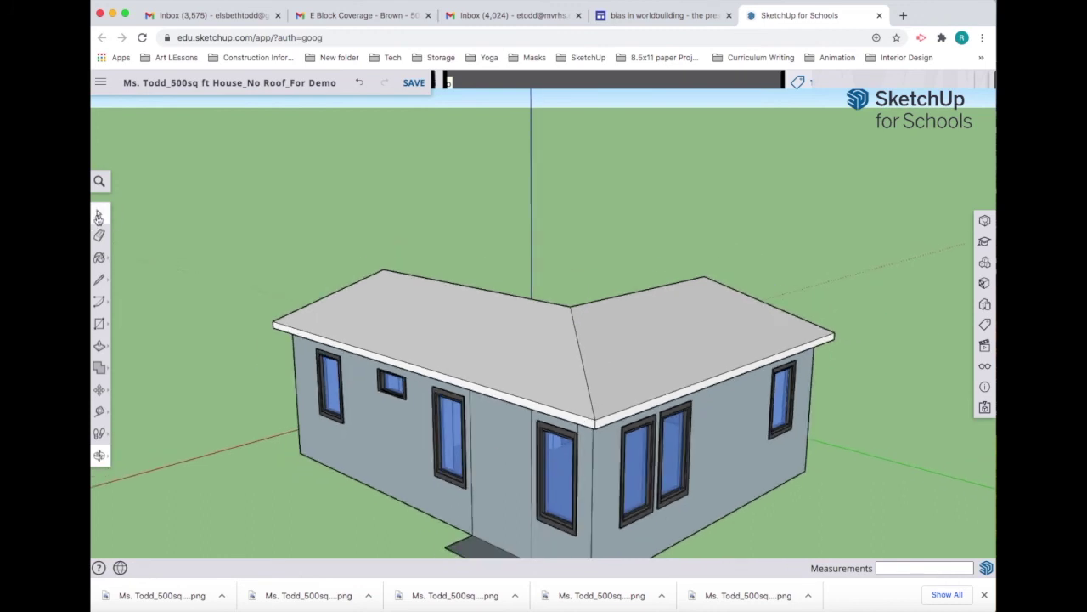
- Open the house group for editing and clear the selection
{"action": "left_click", "coordinate": [501, 477]}
{"action": "double_click", "coordinate": [501, 478]}
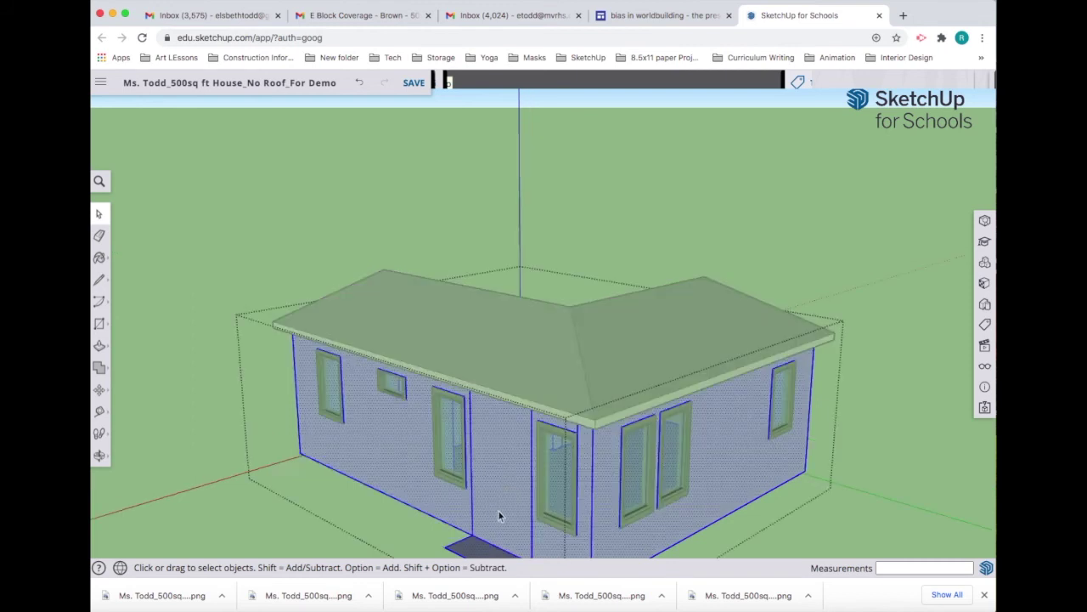
{"action": "left_click", "coordinate": [399, 531]}
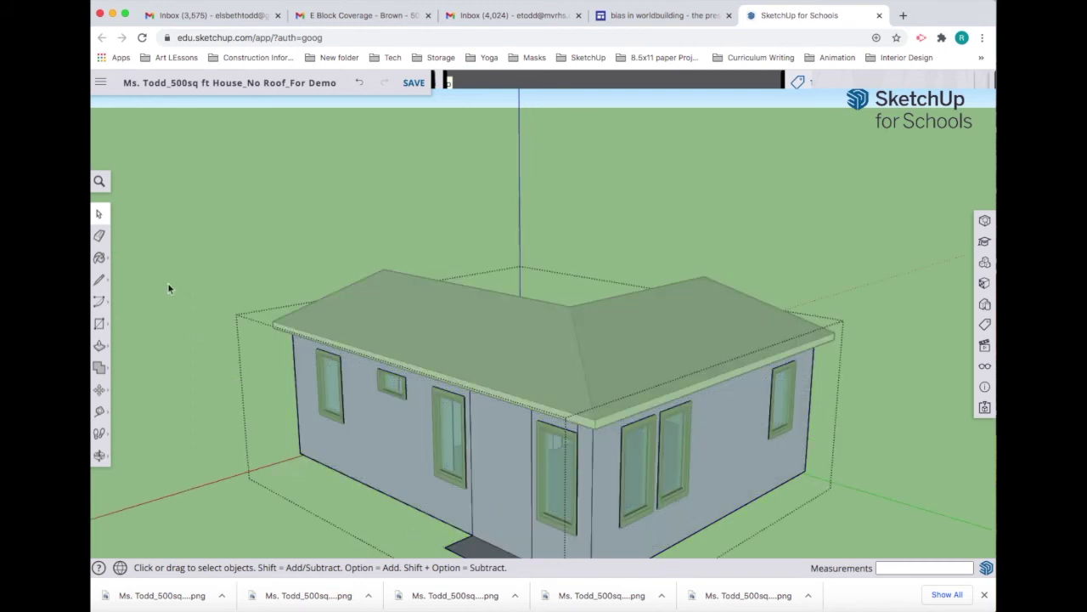
- Push/Pull the chimney footprint up 10' and show the Tags list
{"action": "left_click", "coordinate": [100, 348]}
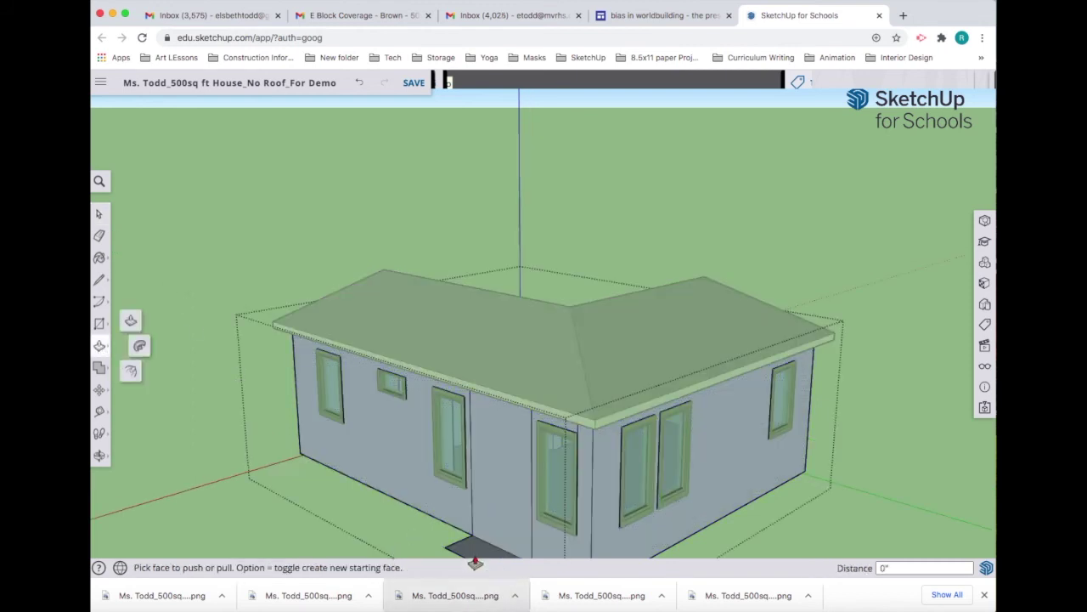
{"action": "left_click", "coordinate": [478, 556]}
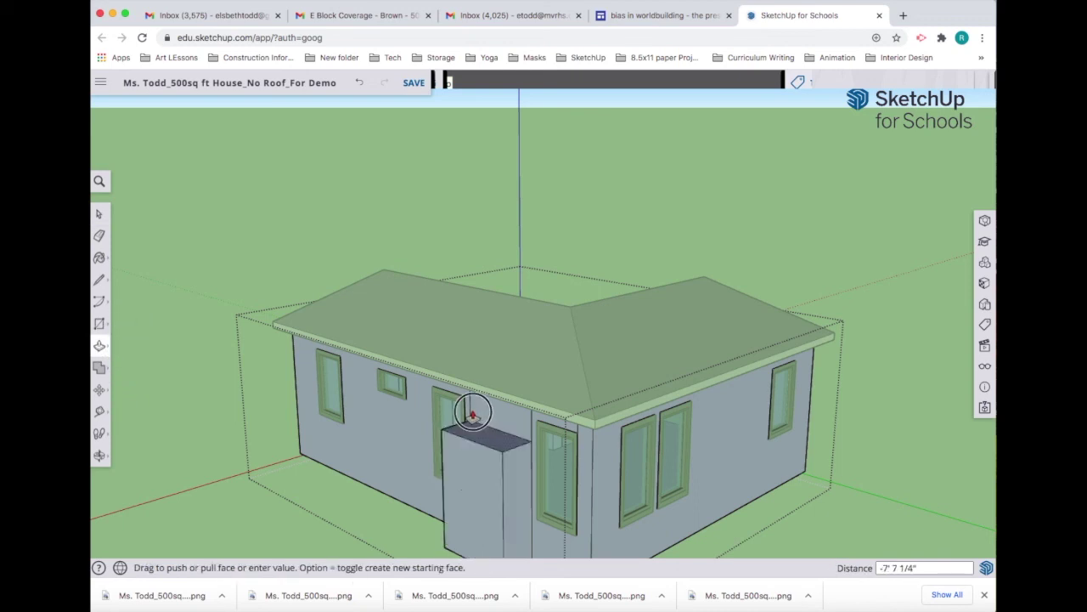
{"action": "left_click", "coordinate": [413, 257]}
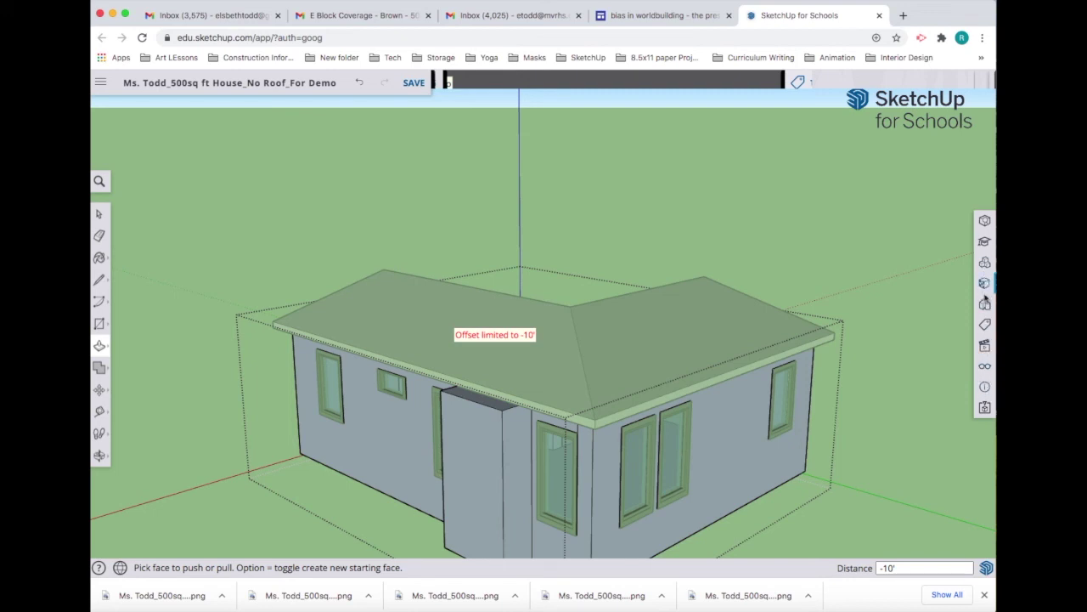
{"action": "left_click", "coordinate": [985, 324]}
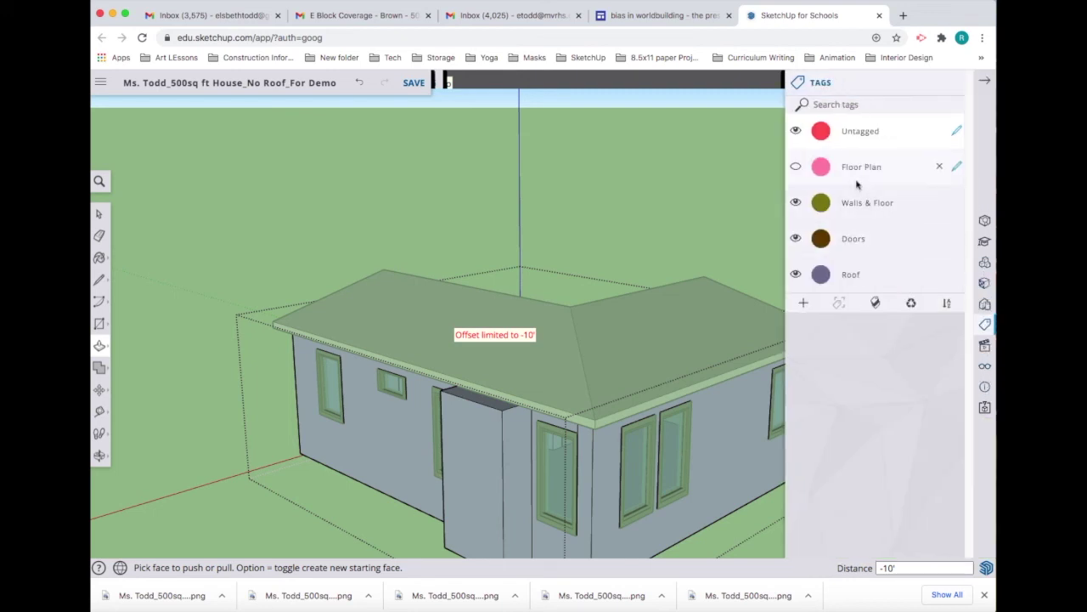
- Hide the Roof tag, pull the chimney top about 5' 10" higher, then show the roof again
{"action": "left_click", "coordinate": [797, 274]}
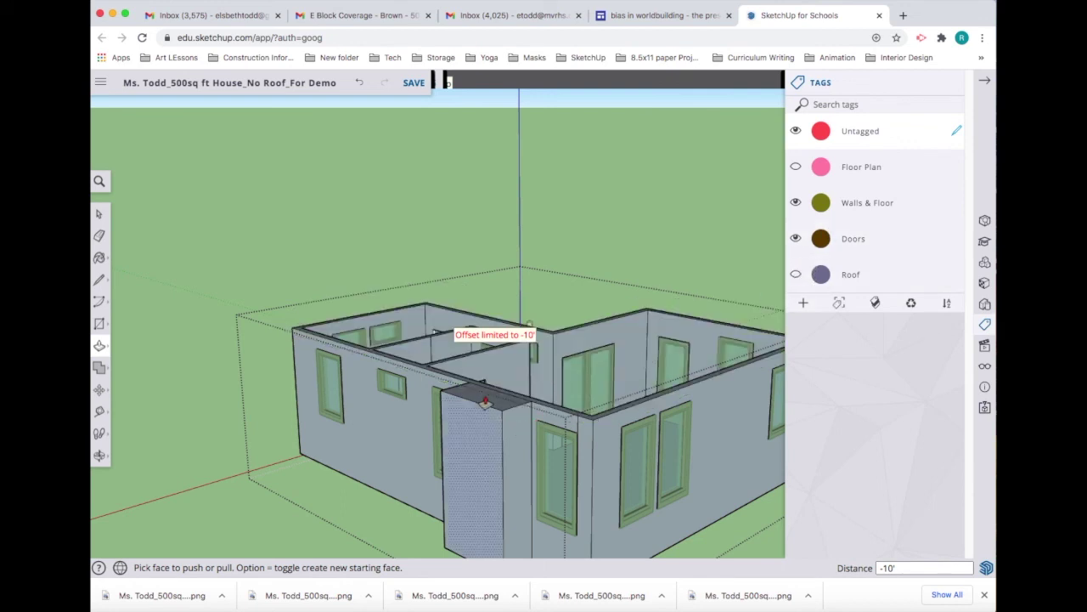
{"action": "left_click_drag", "start_coordinate": [486, 404], "coordinate": [498, 298]}
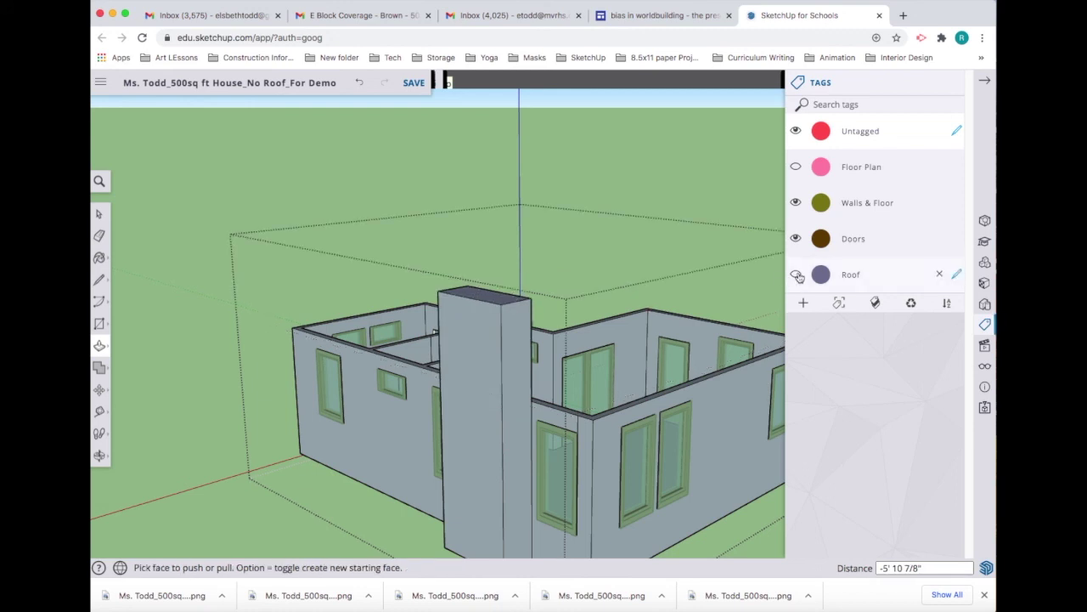
{"action": "left_click", "coordinate": [797, 275]}
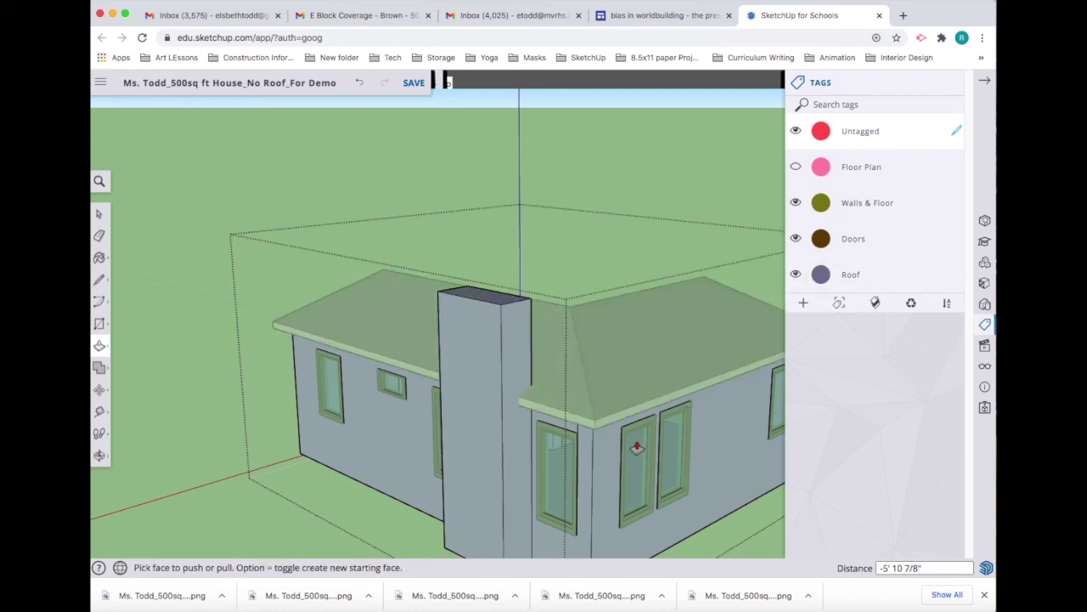
{"action": "middle_click_drag", "start_coordinate": [636, 444], "coordinate": [429, 354]}
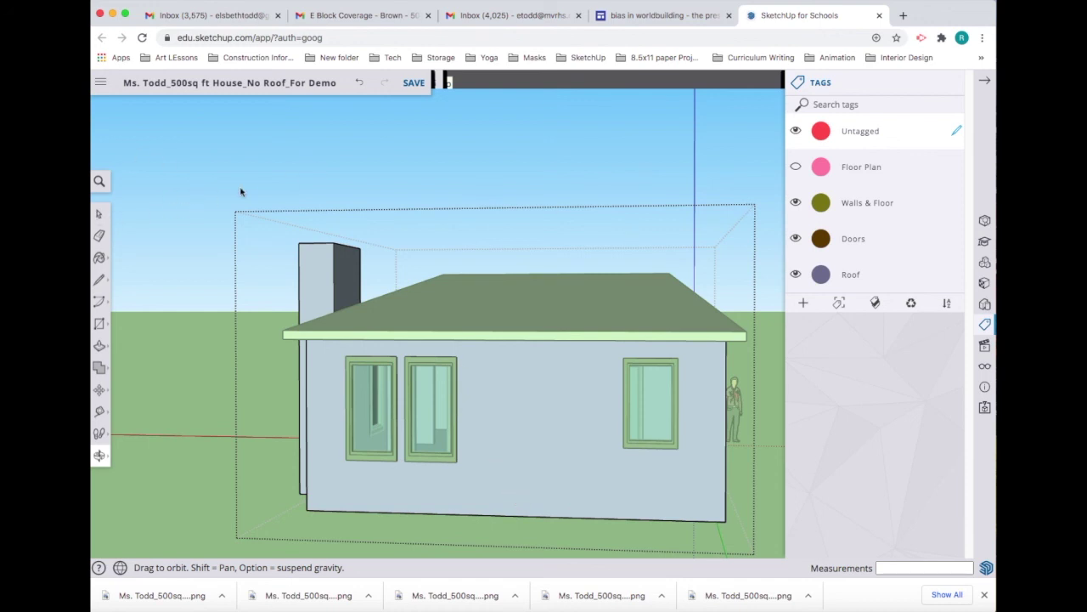
{"action": "left_click", "coordinate": [197, 191]}
{"action": "left_click", "coordinate": [196, 188]}
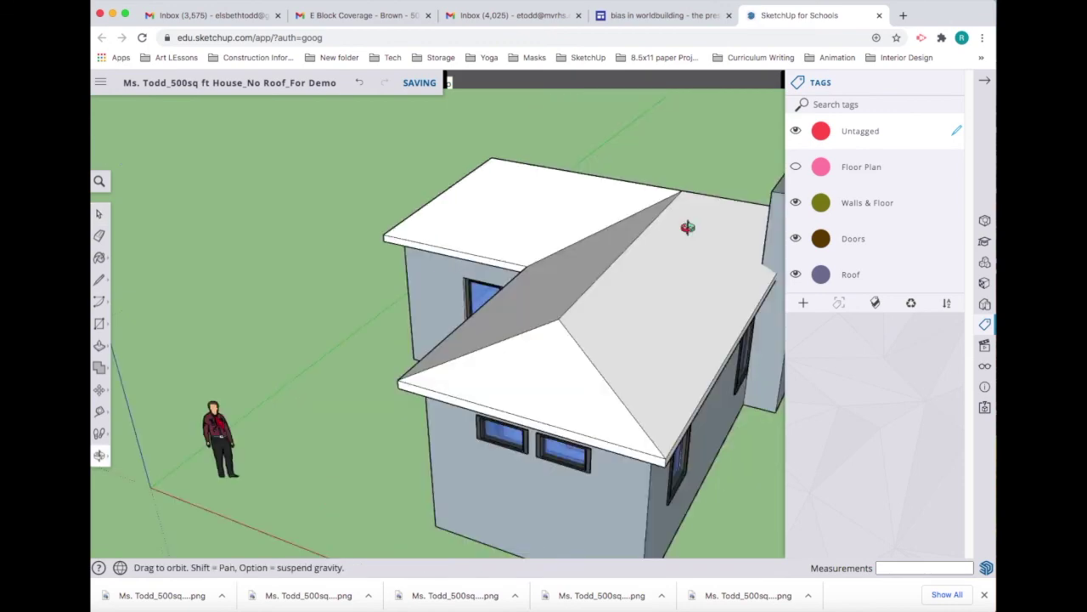
{"action": "left_click_drag", "start_coordinate": [687, 226], "coordinate": [741, 282]}
{"action": "middle_click_drag", "start_coordinate": [740, 282], "coordinate": [583, 376]}
{"action": "middle_click_drag", "start_coordinate": [667, 359], "coordinate": [582, 361]}
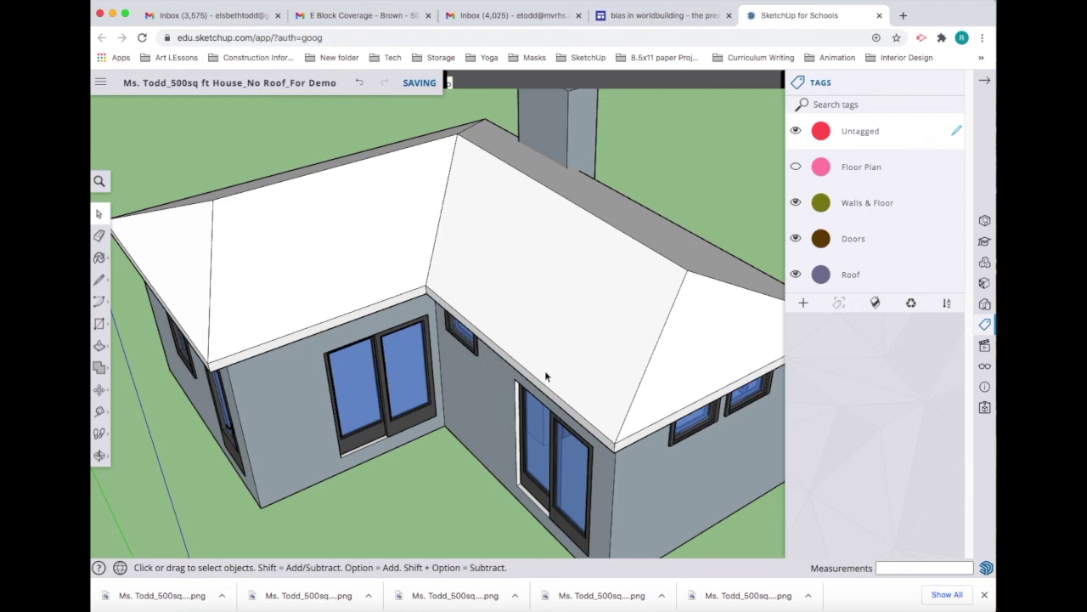
{"action": "scroll", "coordinate": [546, 376], "scroll_direction": "down", "scroll_amount": 5}
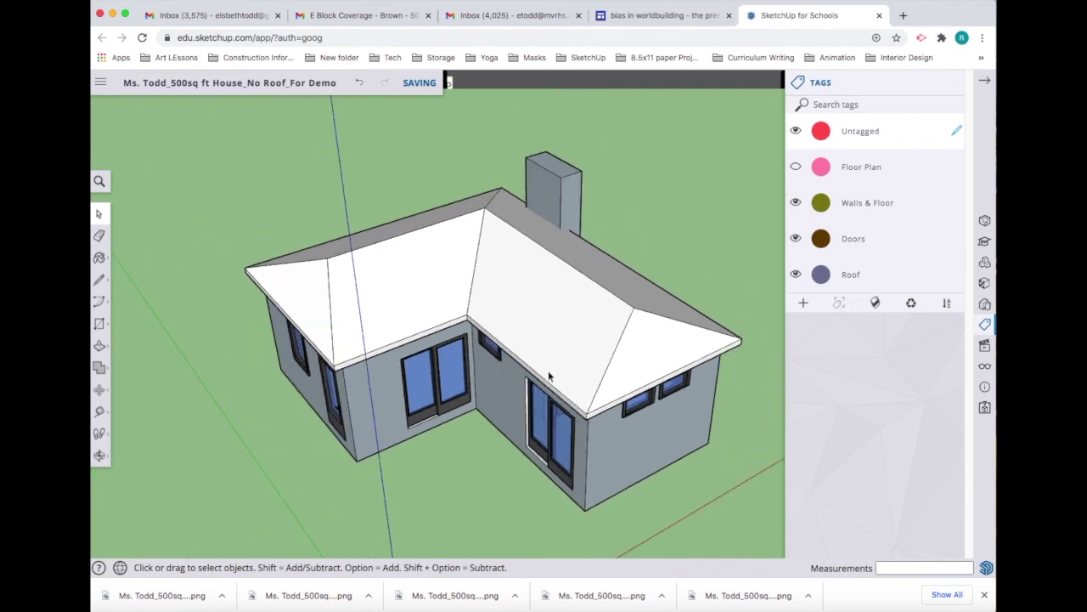